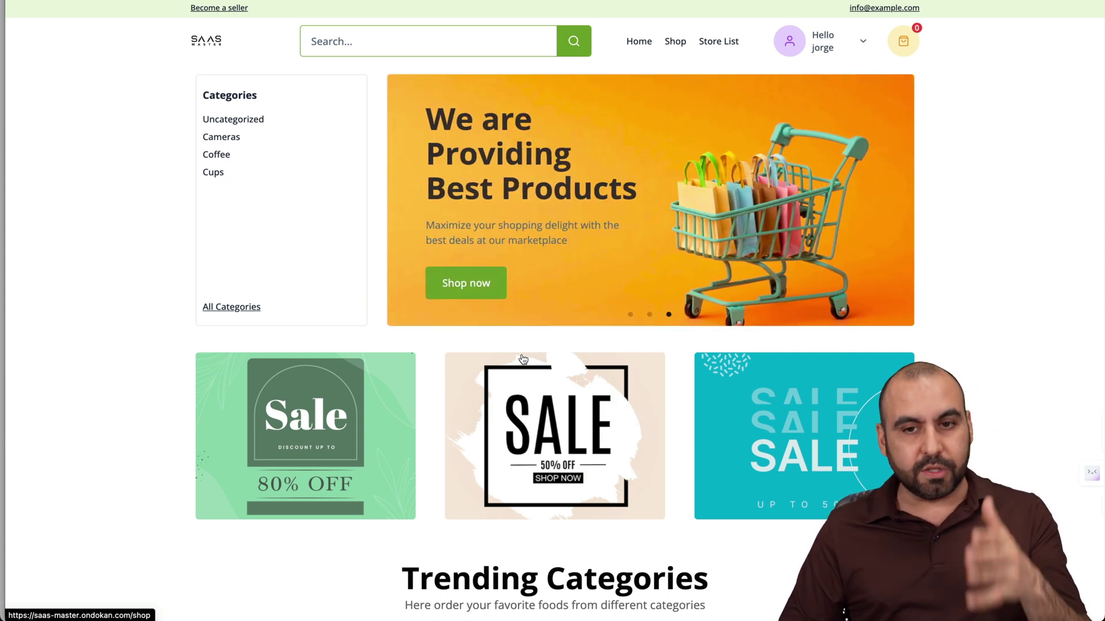
# - Switch back to the SaaS Master admin dashboard tab, where all sales figures show $0
pyautogui.click(722, 4)
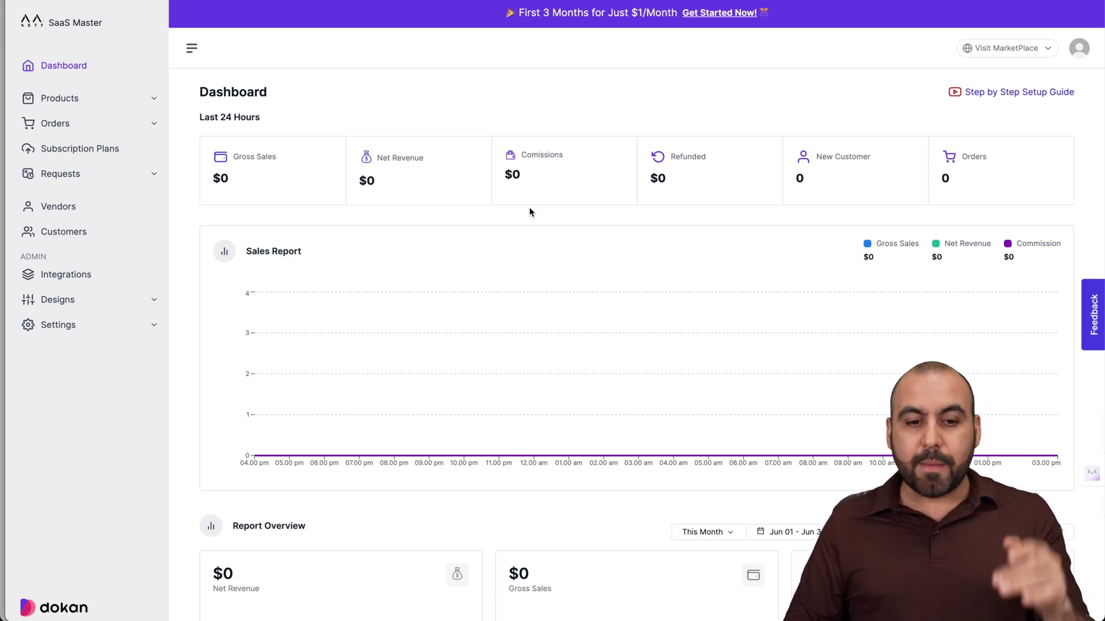
# - Expand Settings and Designs in the sidebar and go to the storefront Themes page
pyautogui.click(153, 328)
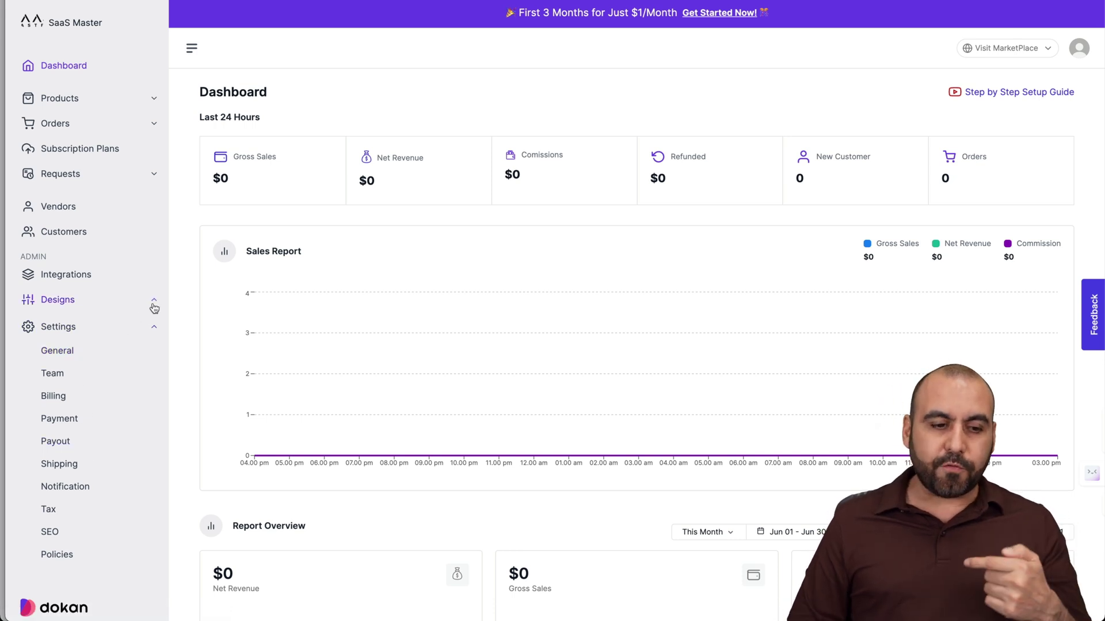
pyautogui.click(153, 302)
pyautogui.click(73, 348)
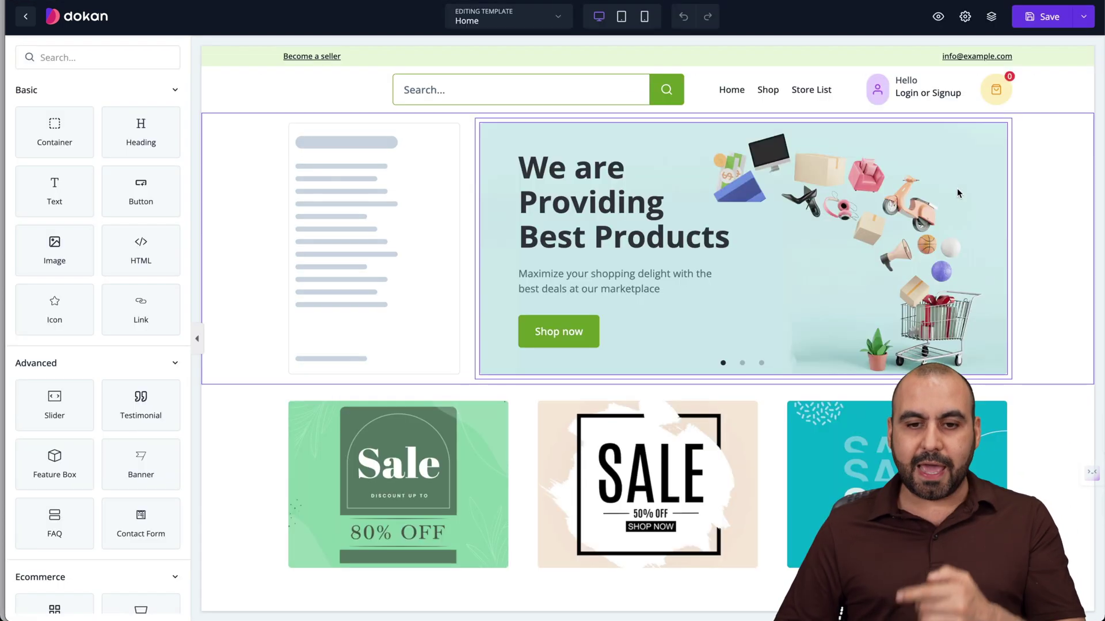
# - Select the hero slider, category list and SALE image blocks on the Home template
pyautogui.click(522, 259)
pyautogui.click(419, 309)
pyautogui.click(685, 363)
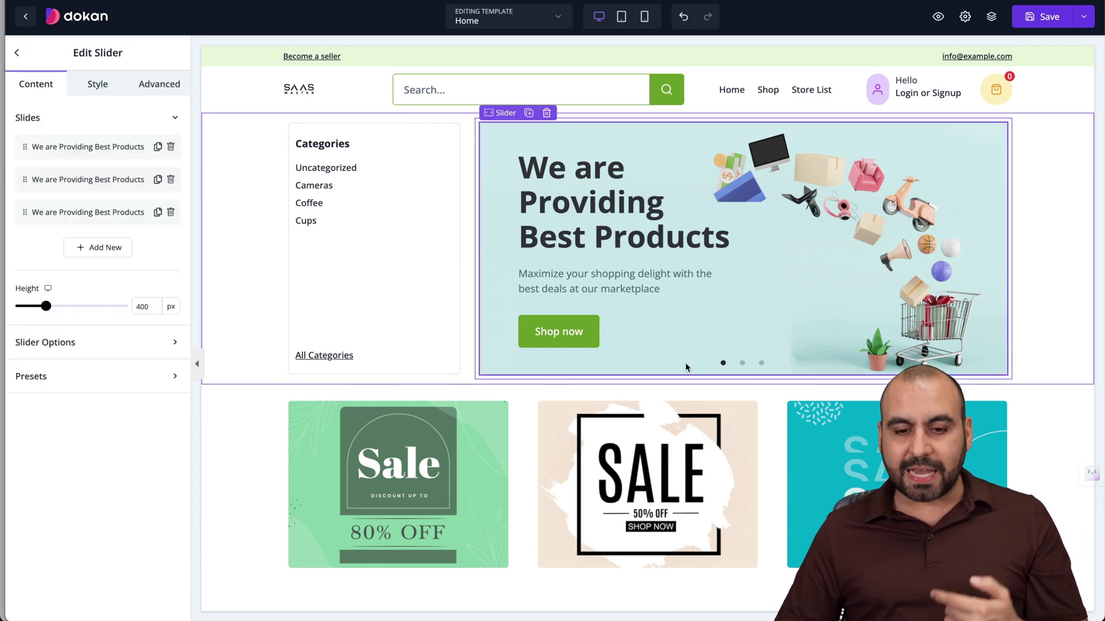
pyautogui.click(656, 448)
pyautogui.click(448, 451)
pyautogui.scroll(-15, 709, 328)
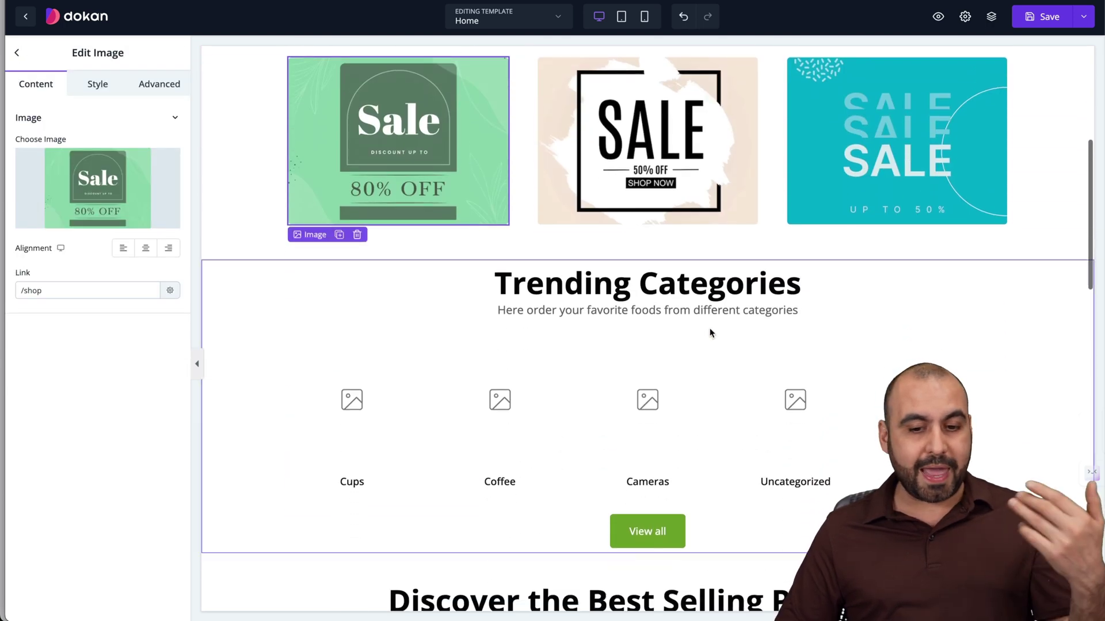
pyautogui.scroll(10, 710, 333)
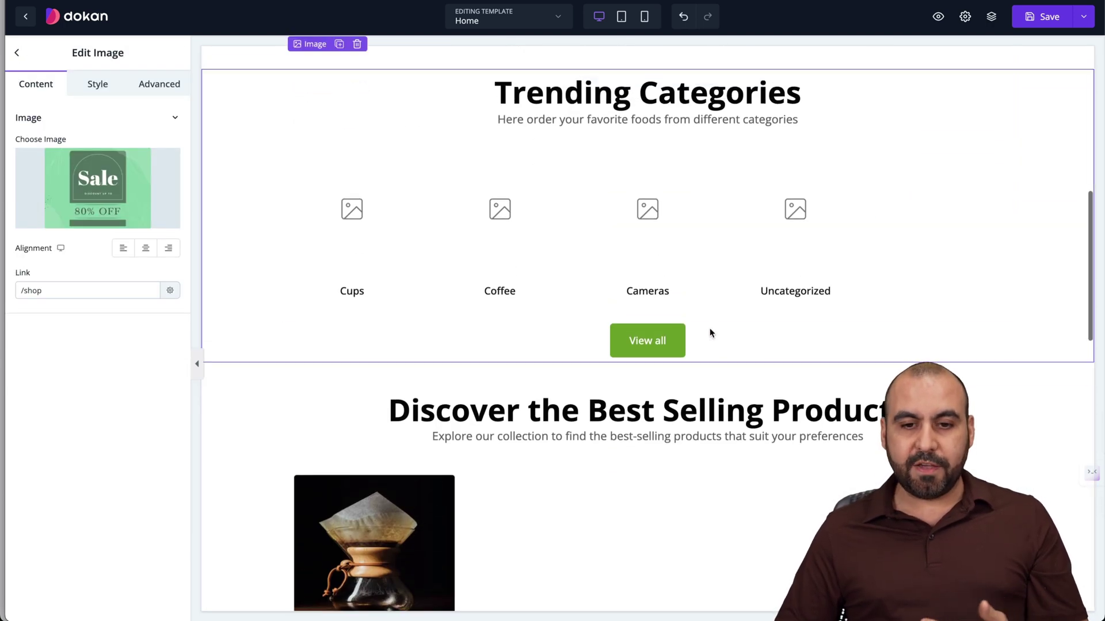
# - Delete the whole Trending Categories section and return to the templates list
pyautogui.click(862, 207)
pyautogui.click(851, 171)
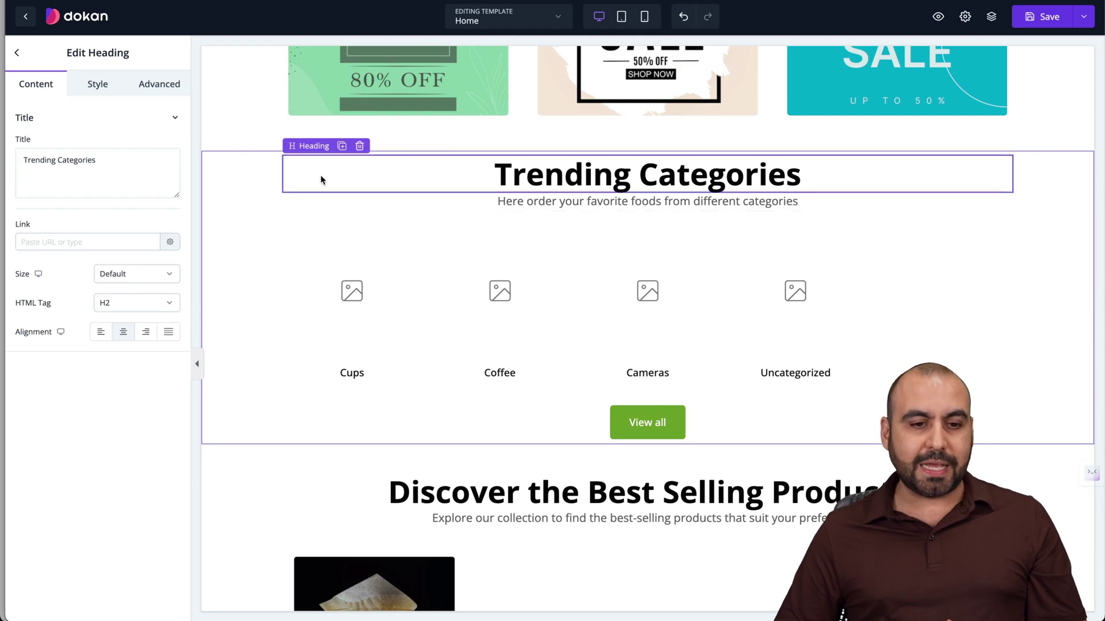
pyautogui.click(250, 164)
pyautogui.press('Escape')
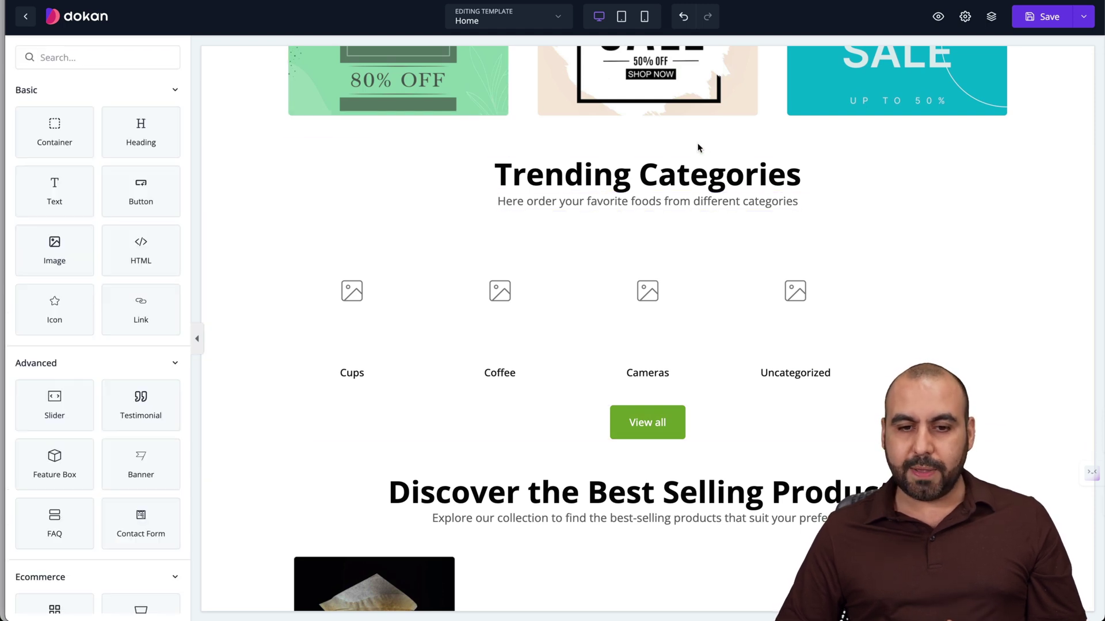
pyautogui.click(274, 172)
pyautogui.click(693, 141)
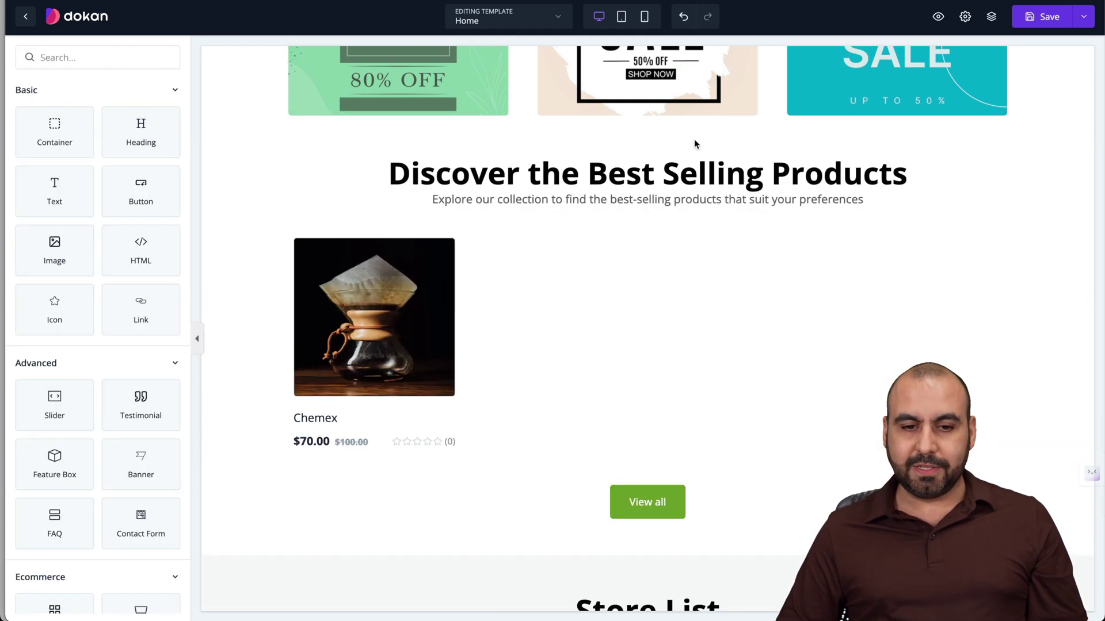
pyautogui.click(1042, 18)
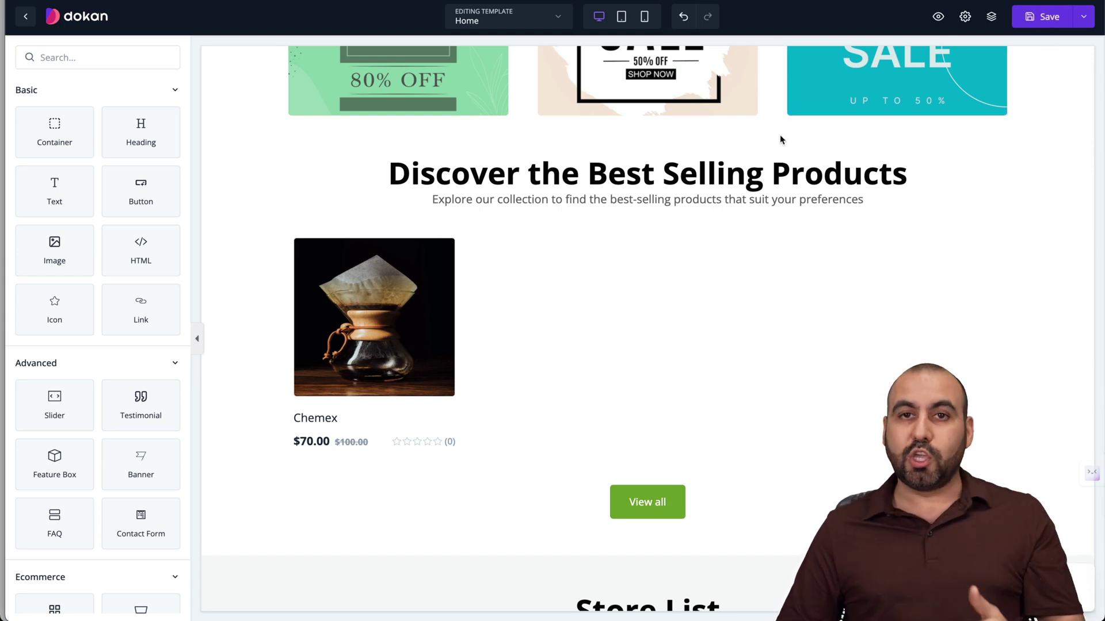
pyautogui.scroll(8, 703, 303)
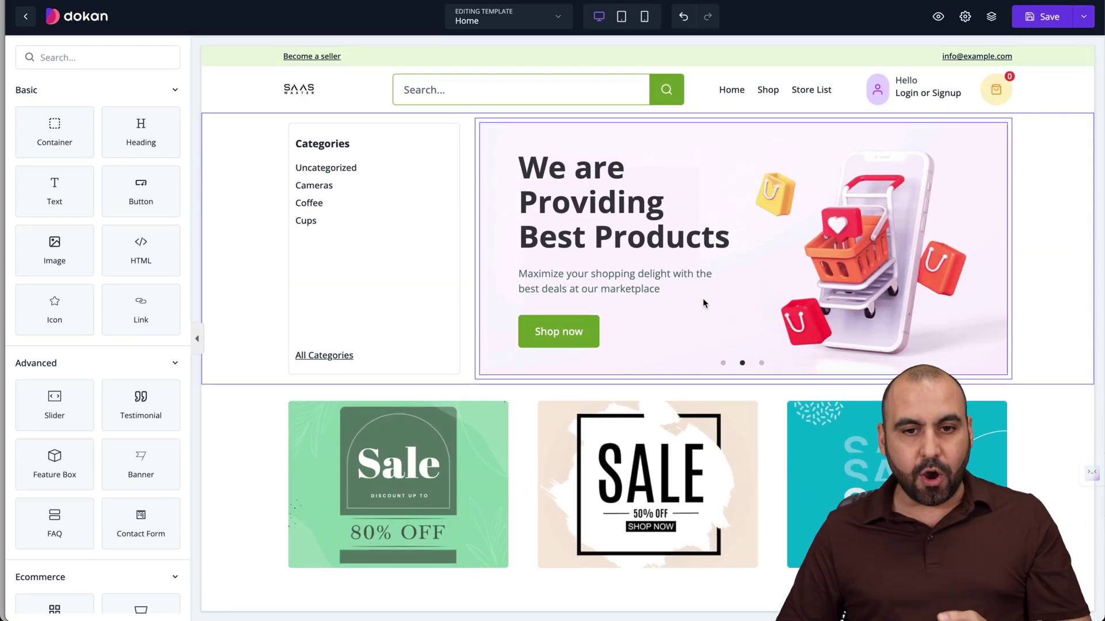
pyautogui.click(29, 20)
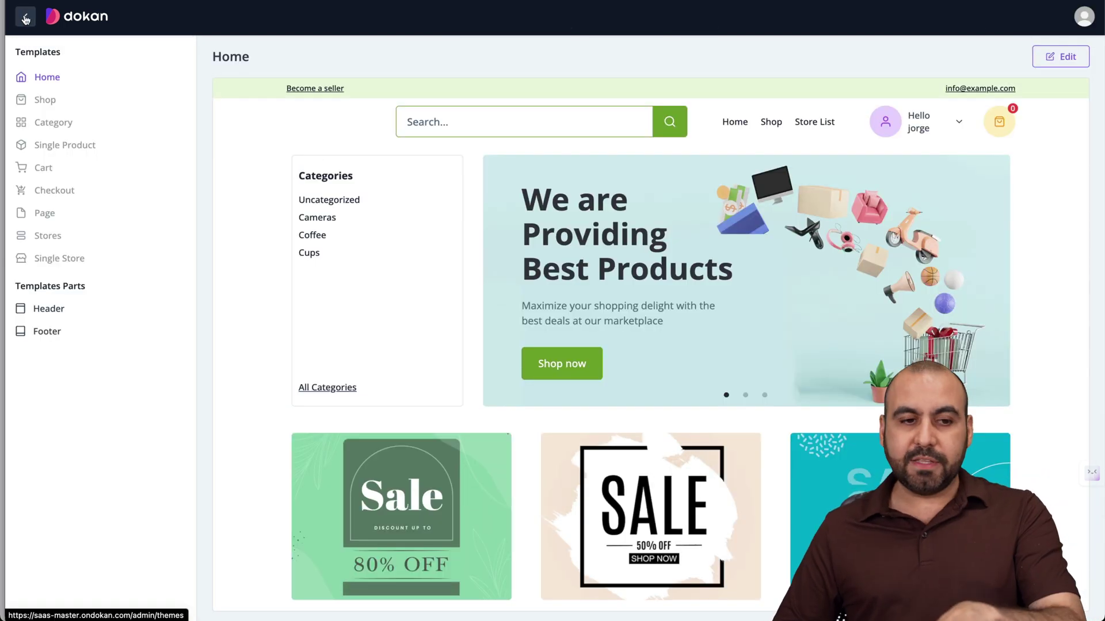
# - Go back to Themes and view the Designs Pages list of seven published pages
pyautogui.click(26, 19)
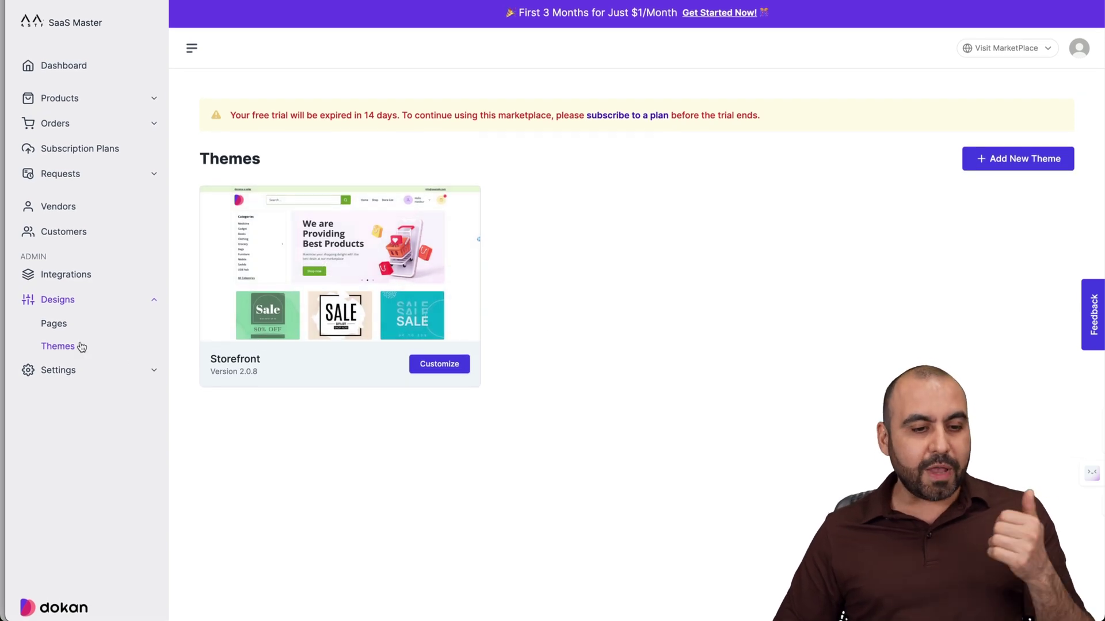
pyautogui.click(97, 332)
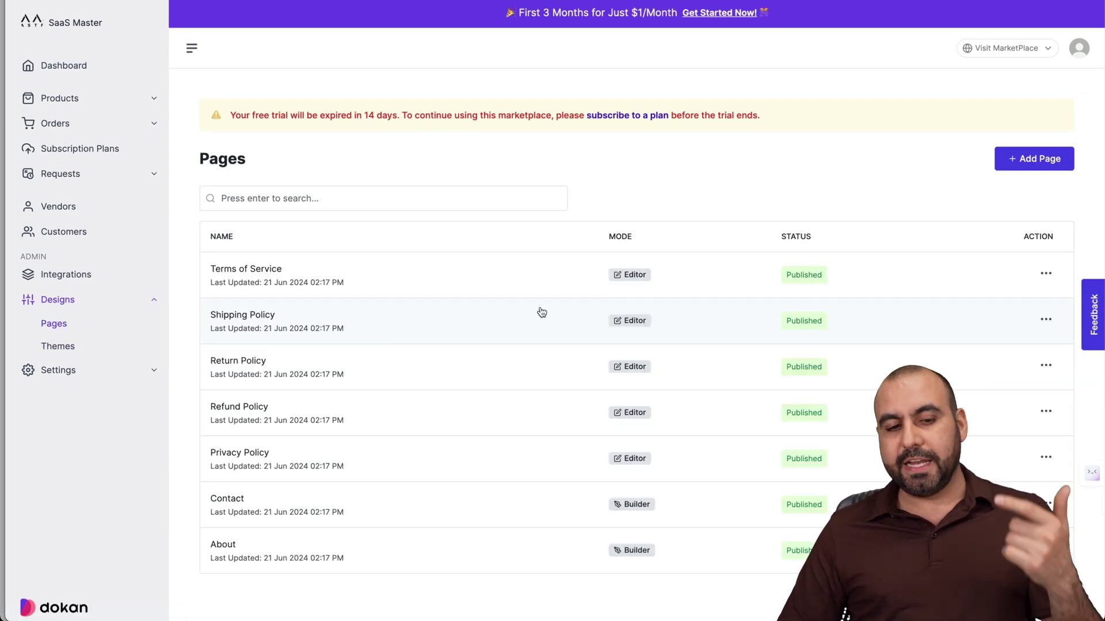
pyautogui.scroll(-1, 584, 305)
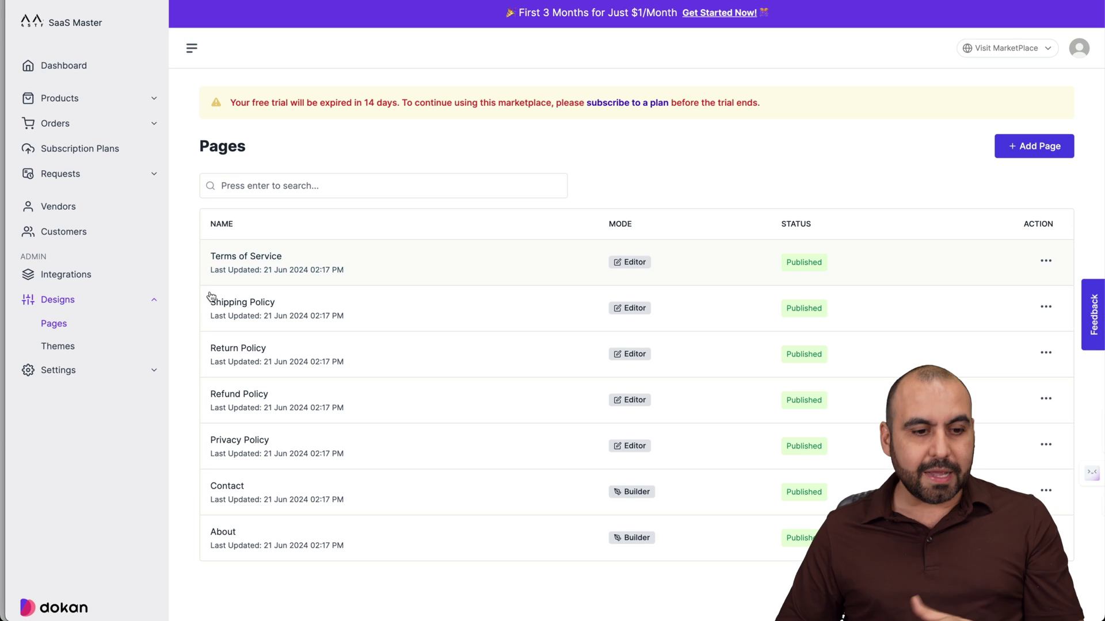
pyautogui.click(100, 374)
# - Open the General marketplace settings and scroll through them
pyautogui.scroll(-1, 132, 390)
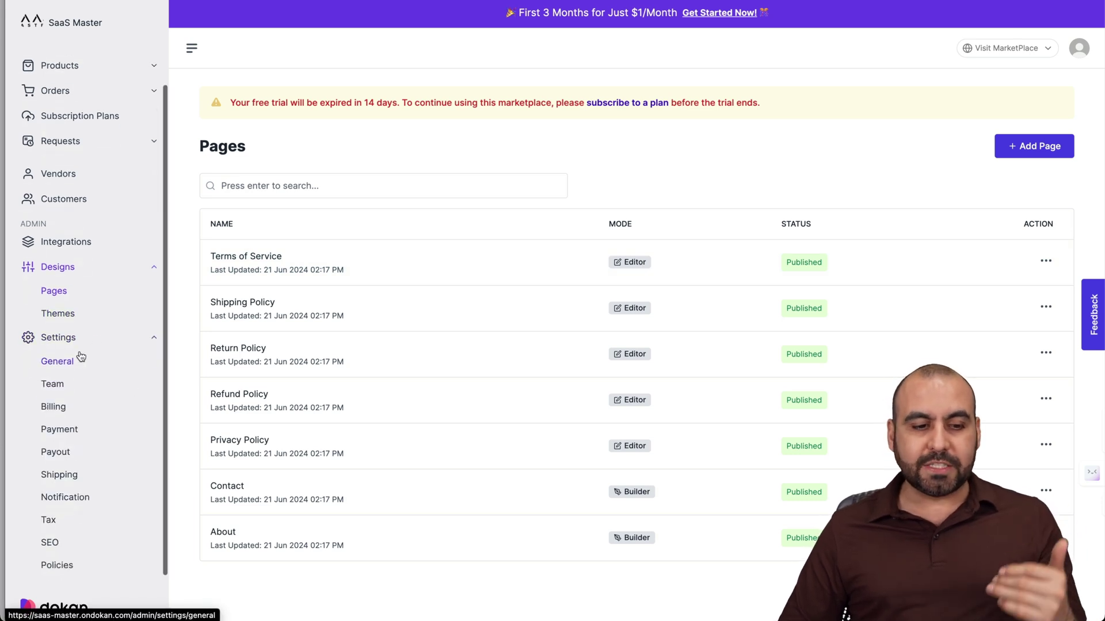
pyautogui.click(81, 361)
pyautogui.scroll(-2, 363, 363)
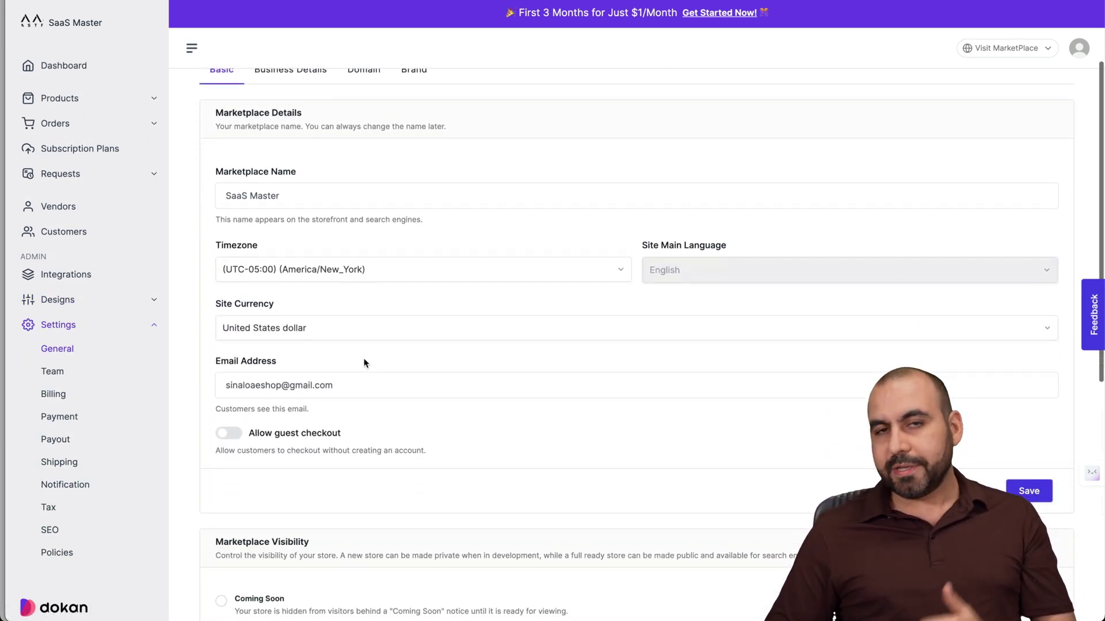
pyautogui.scroll(3, 364, 363)
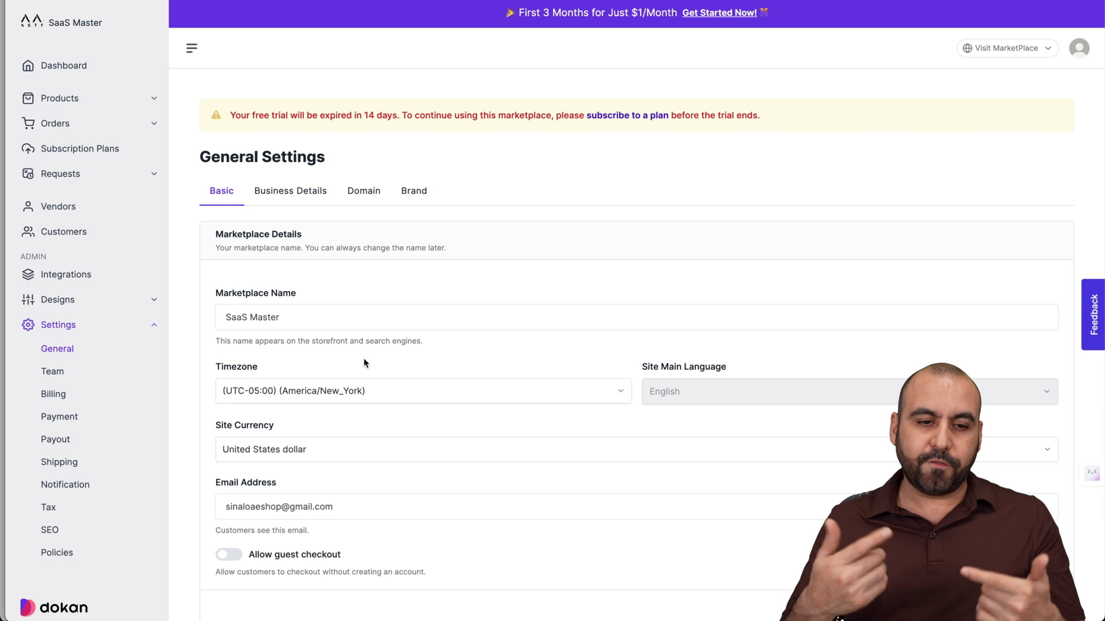
pyautogui.scroll(-10, 363, 364)
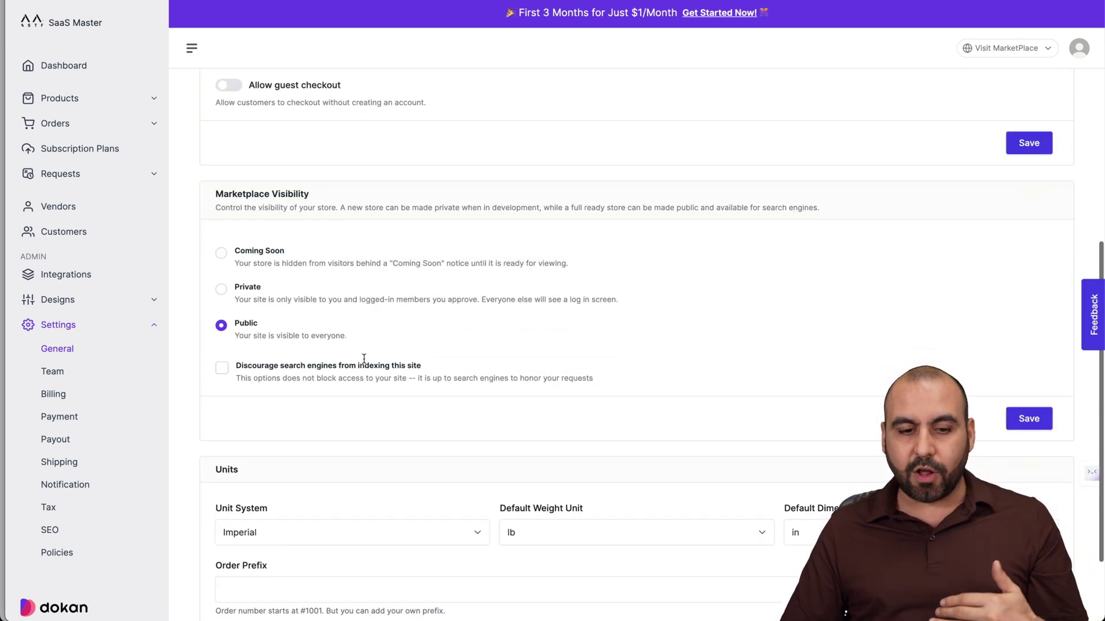
pyautogui.scroll(10, 364, 363)
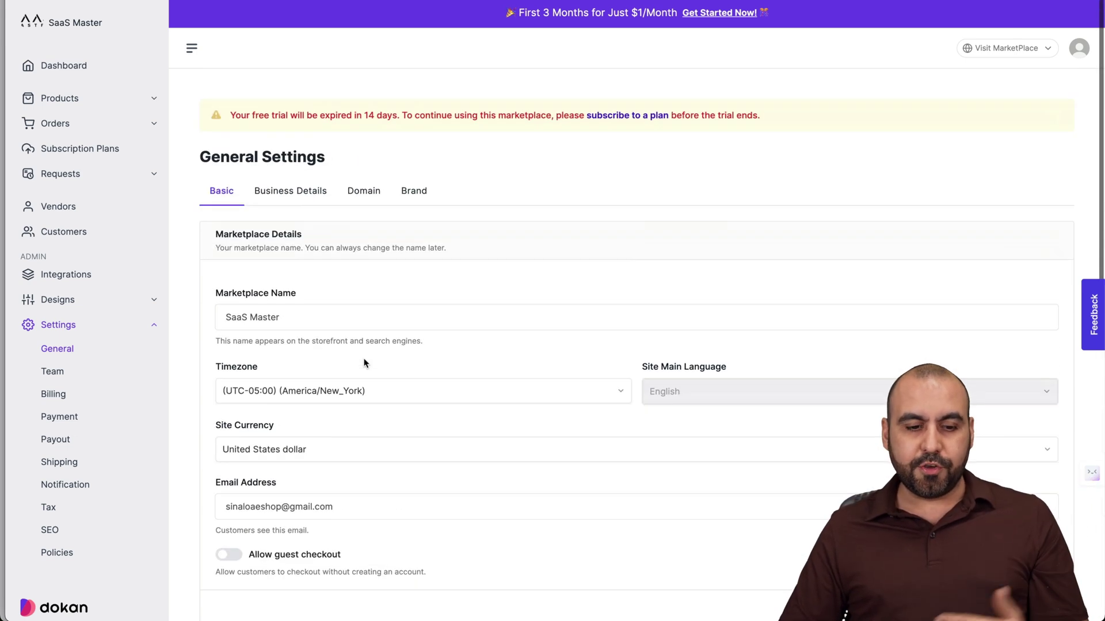
# - Review the Business Details, Custom Domain and Brand tabs, with logo, icon and black colours
pyautogui.click(286, 192)
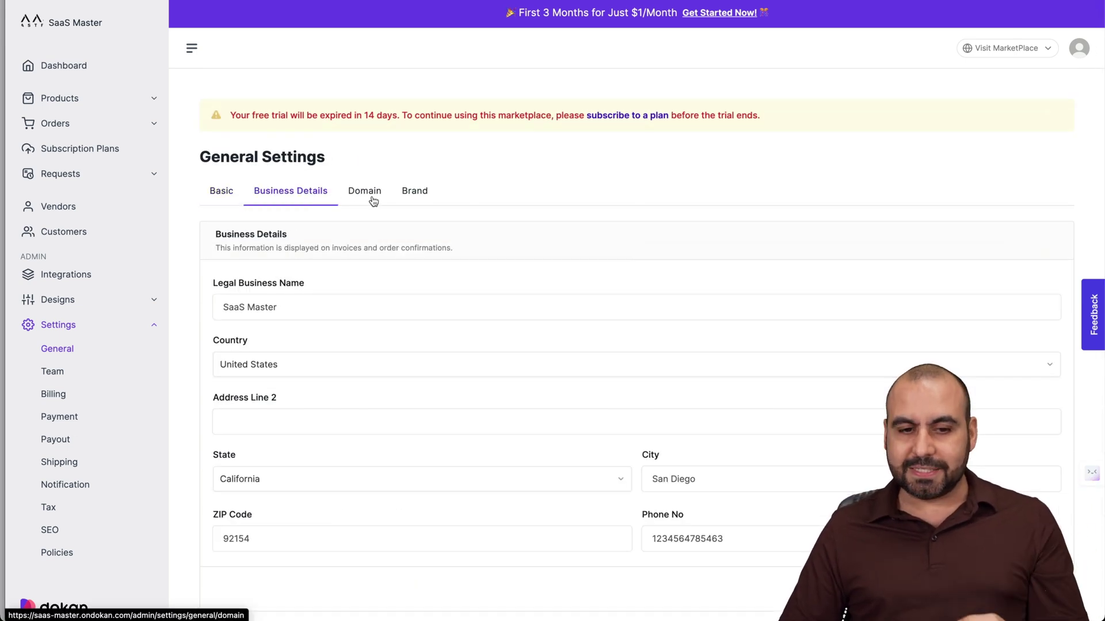
pyautogui.click(372, 200)
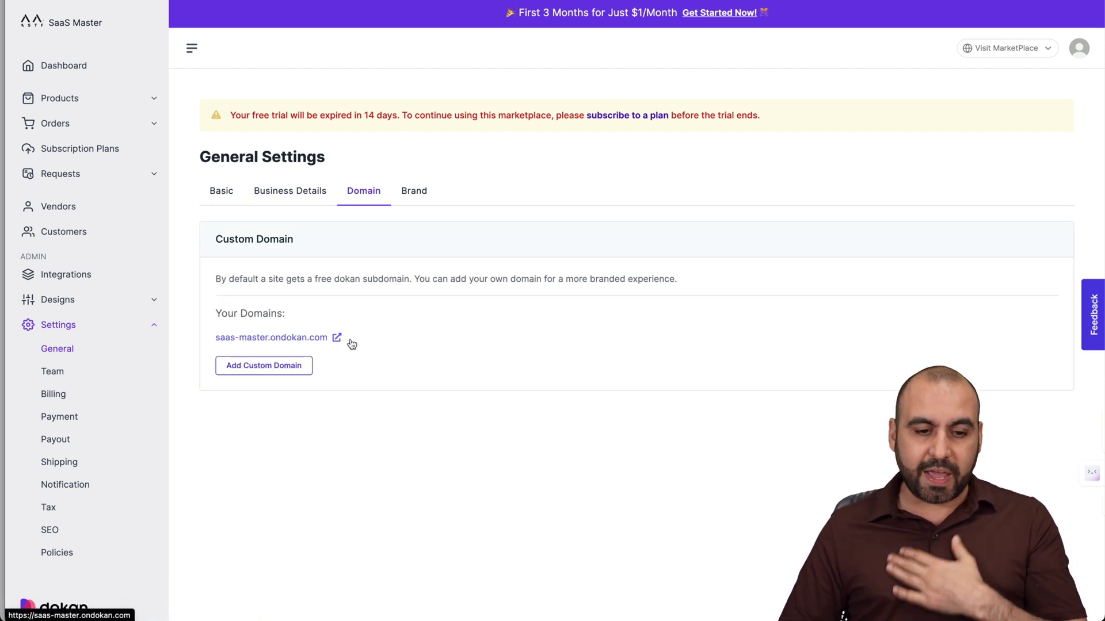
pyautogui.click(418, 189)
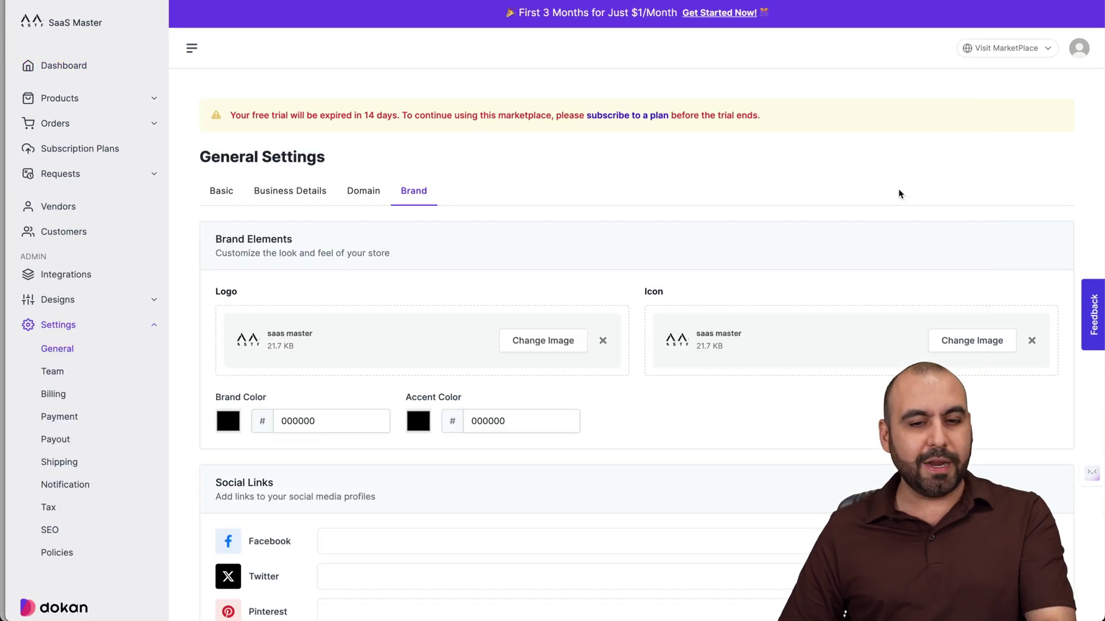
pyautogui.scroll(-3, 611, 382)
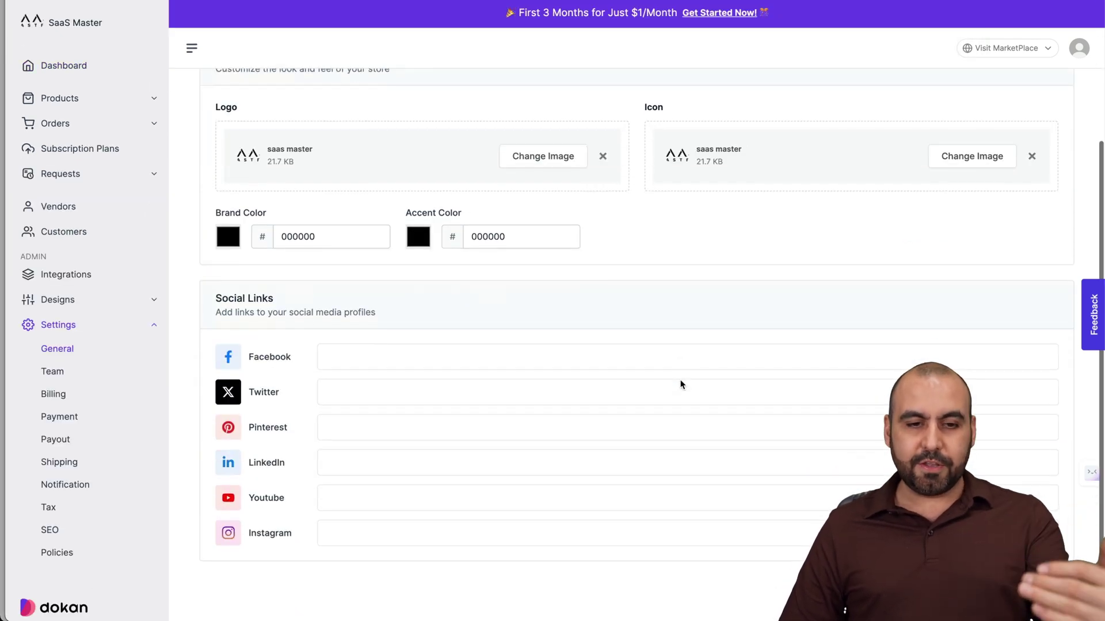
pyautogui.scroll(3, 680, 385)
pyautogui.scroll(-1, 668, 390)
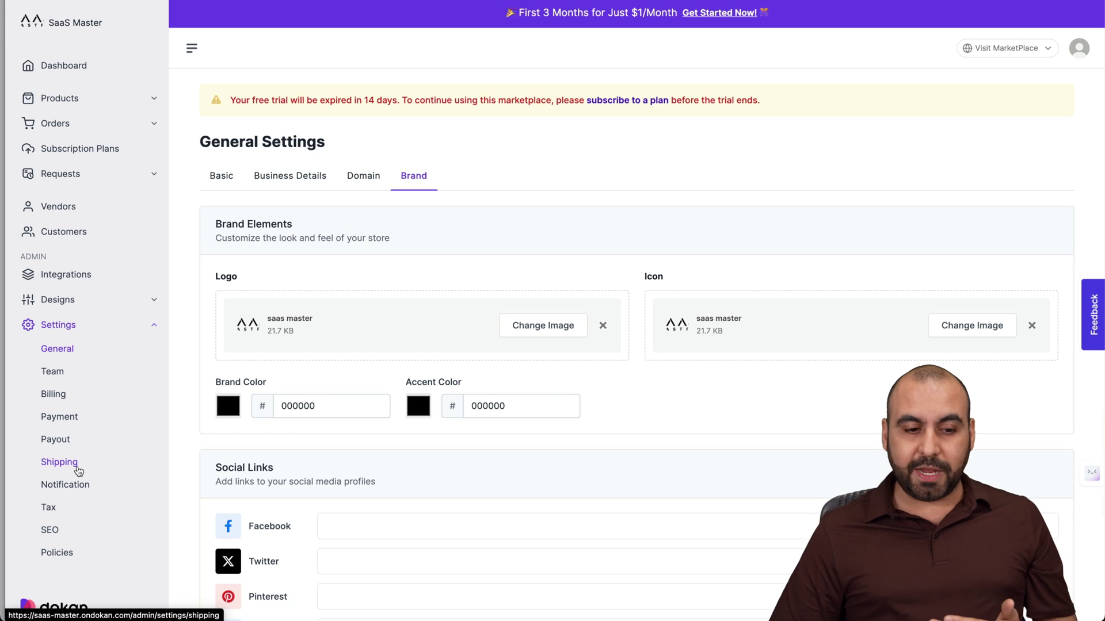
pyautogui.click(59, 462)
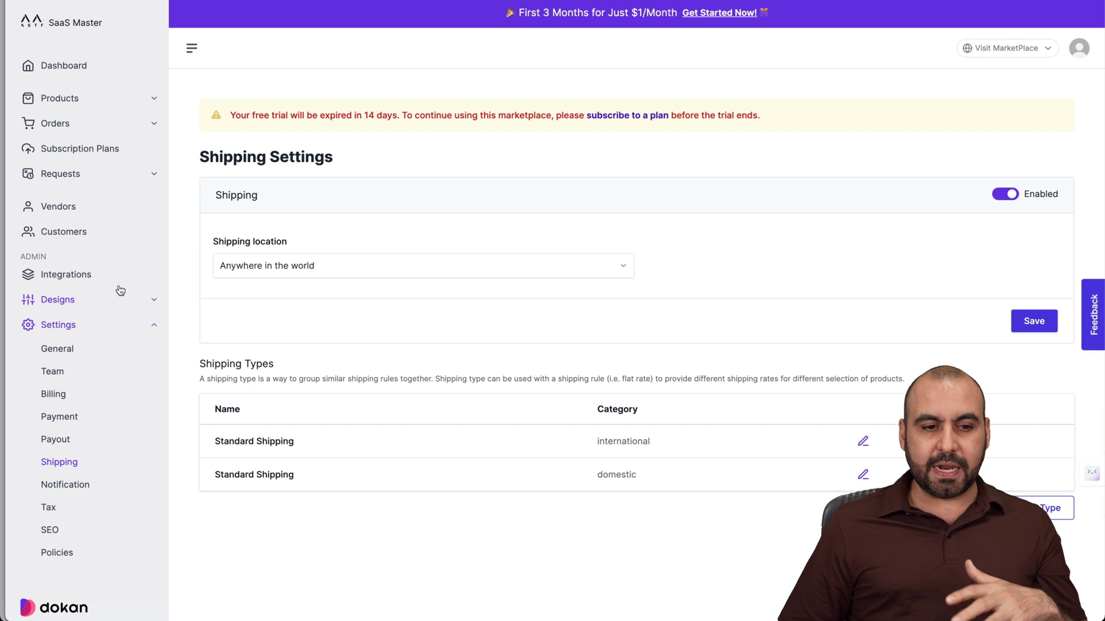
# - View the Integrations page, then the All Products list showing Chemex at $70
pyautogui.click(95, 280)
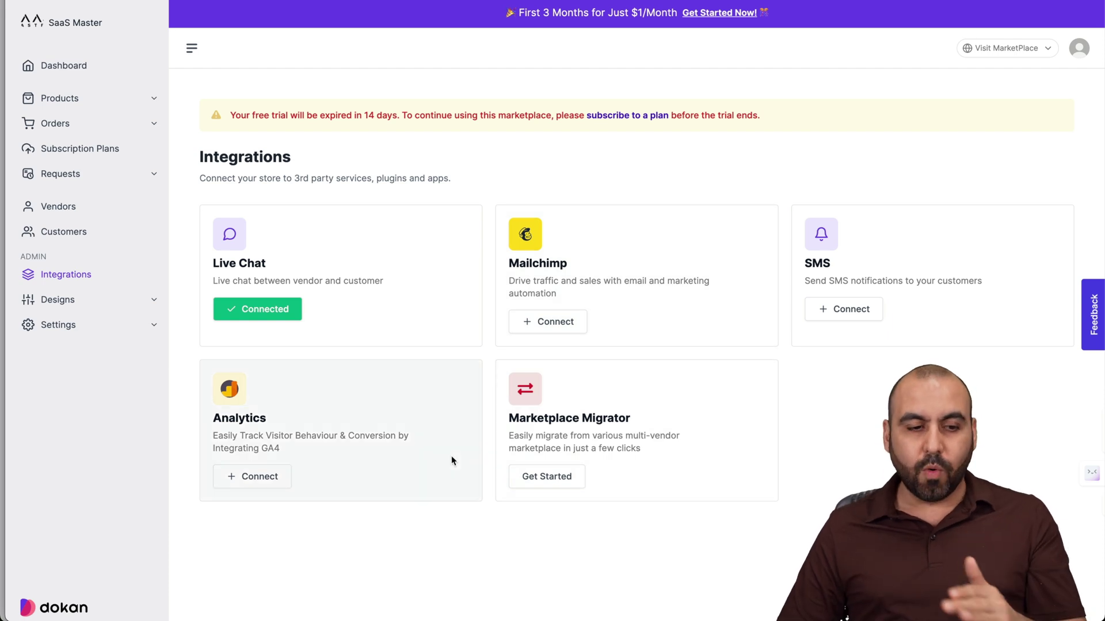
pyautogui.click(152, 99)
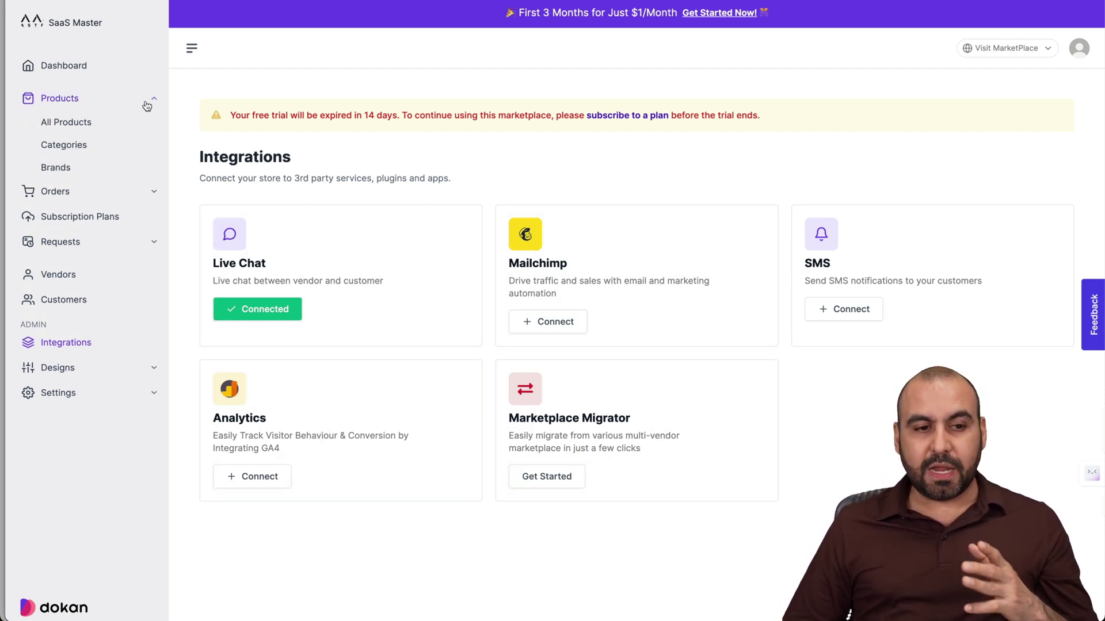
pyautogui.click(87, 125)
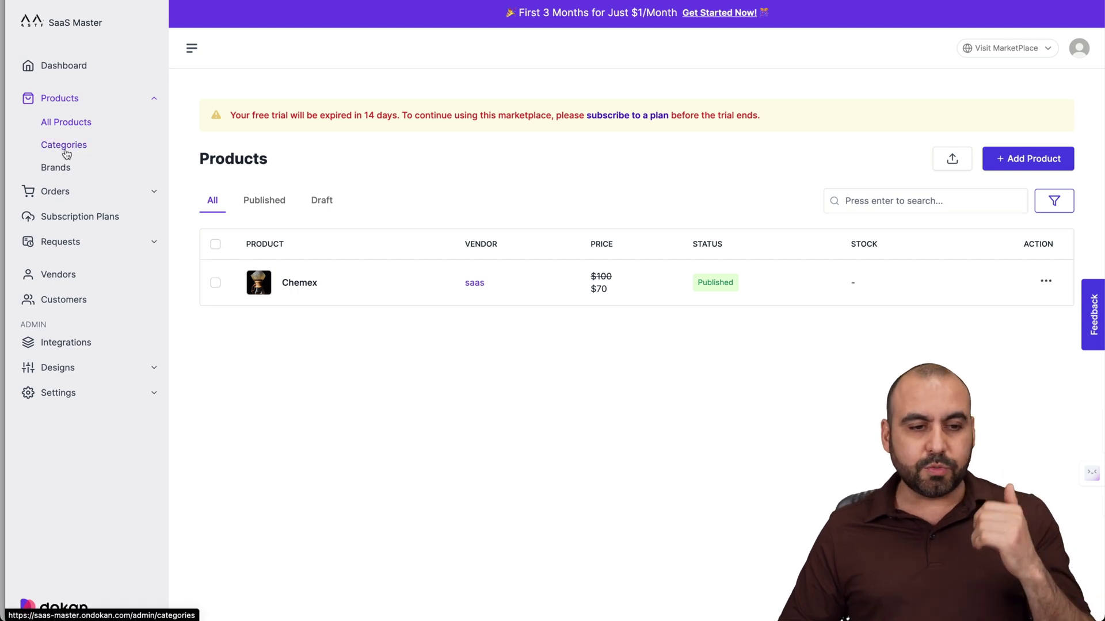
# - View All Orders, then the Vendors list with the single saas store on the Free Plan
pyautogui.click(72, 191)
pyautogui.click(80, 215)
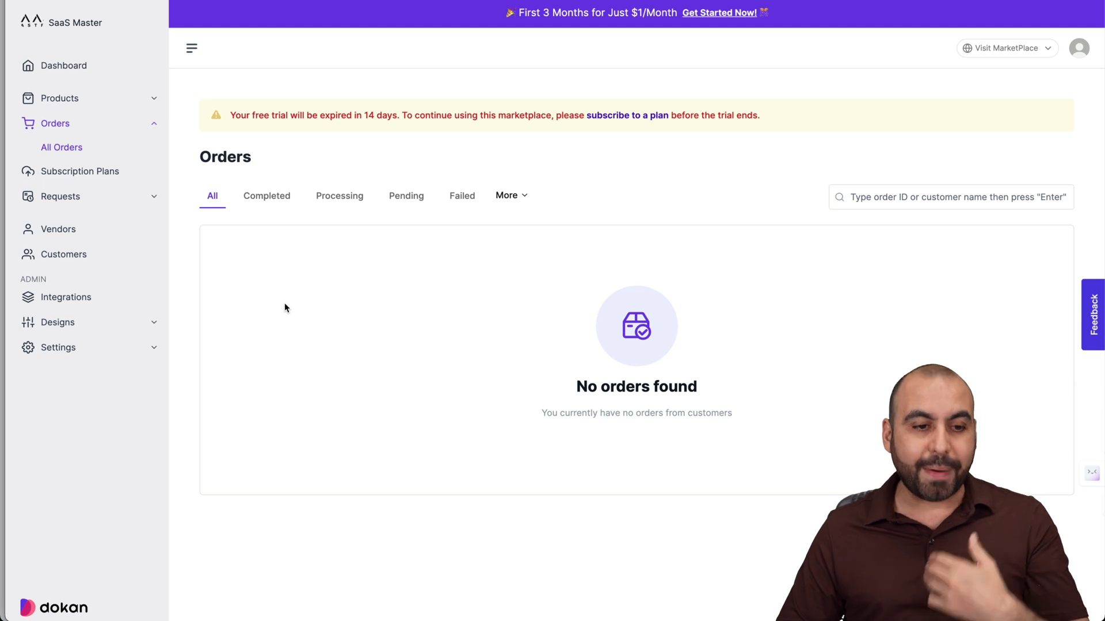
pyautogui.click(56, 230)
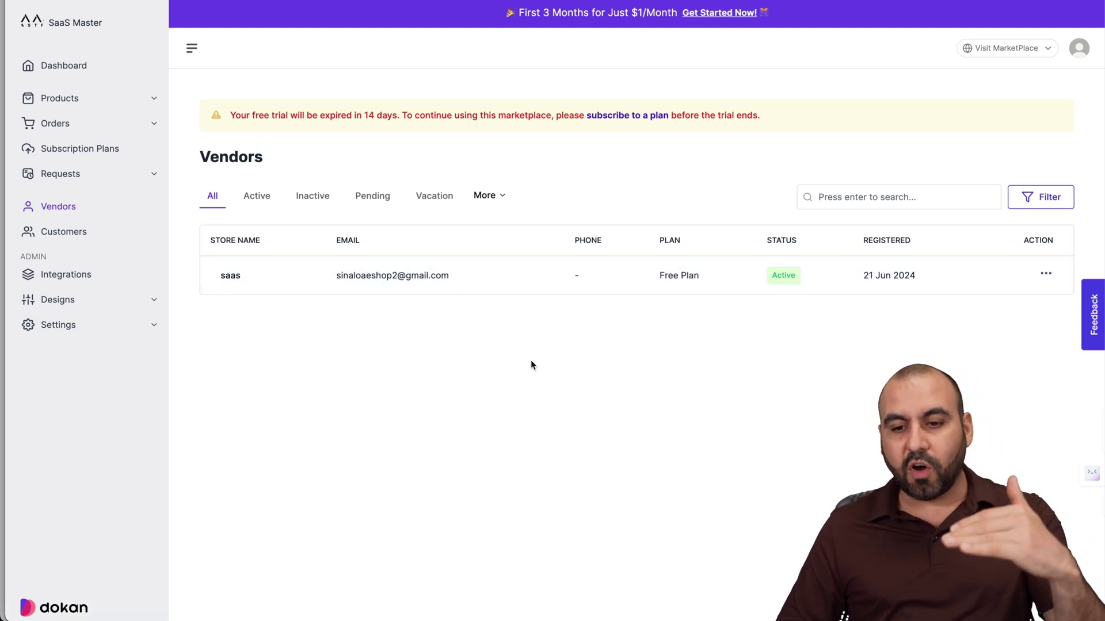
# - Check the saas vendor's action menu, then view the Customers list with one test customer
pyautogui.click(1045, 274)
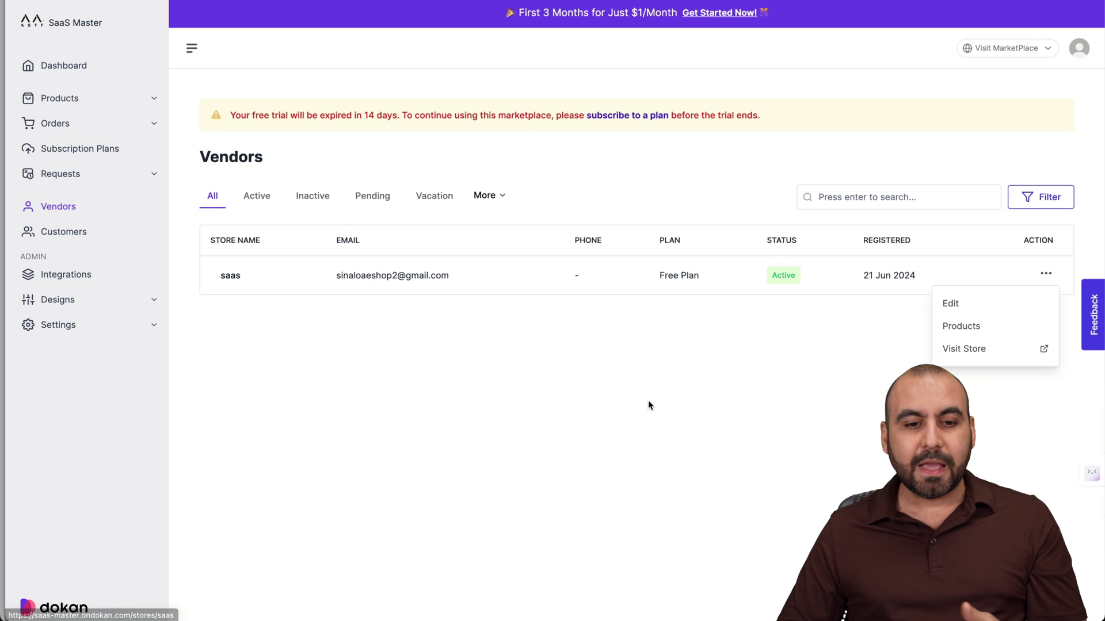
pyautogui.click(94, 236)
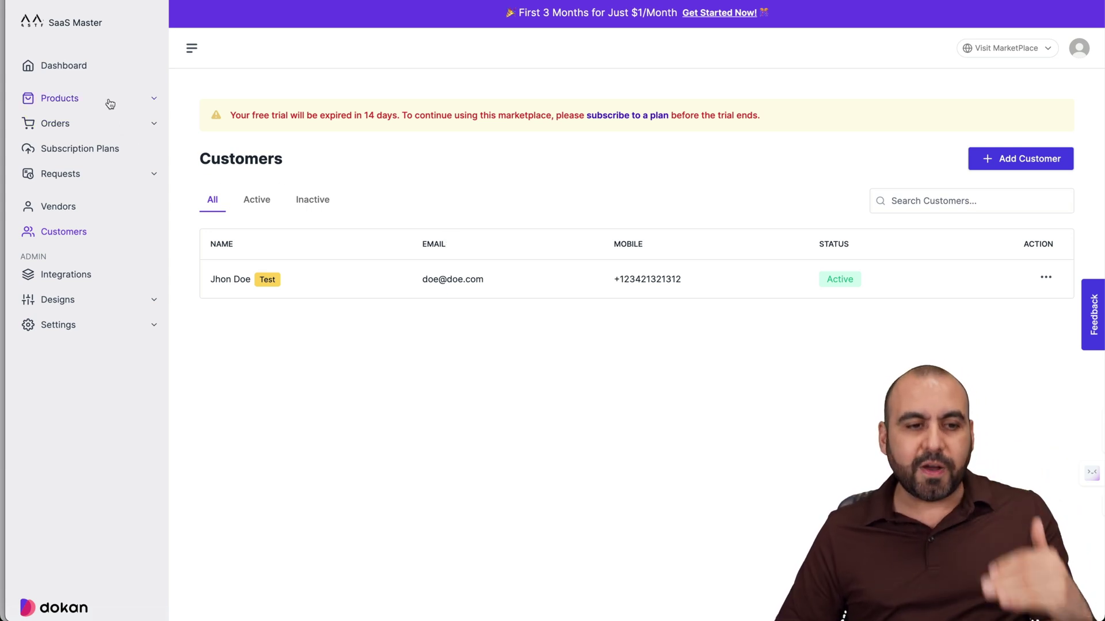
# - View the Subscription Plans list holding only the Free Plan, and start a new plan
pyautogui.click(114, 159)
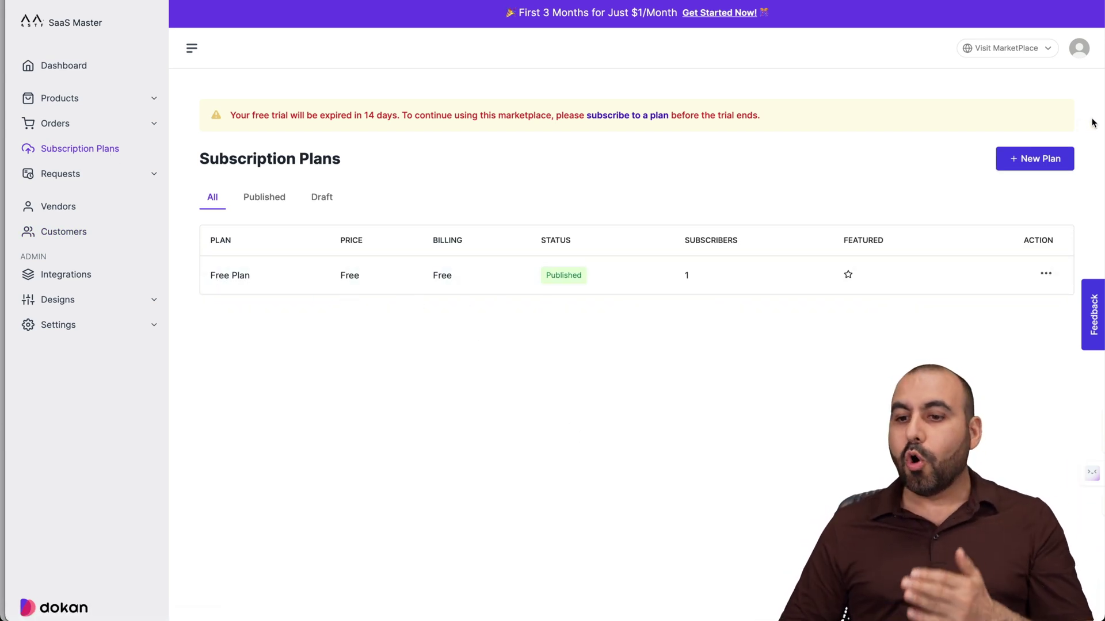
pyautogui.click(1061, 163)
# - Scroll the new plan form and toggle the Free Plan option on and back off
pyautogui.scroll(-3, 722, 388)
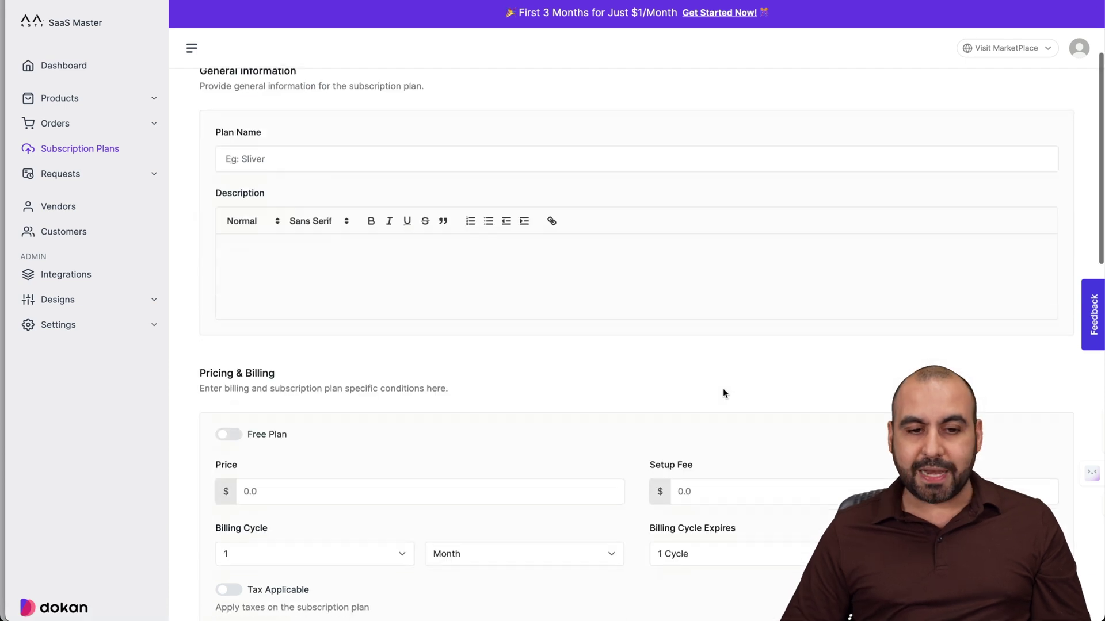
pyautogui.scroll(1, 723, 388)
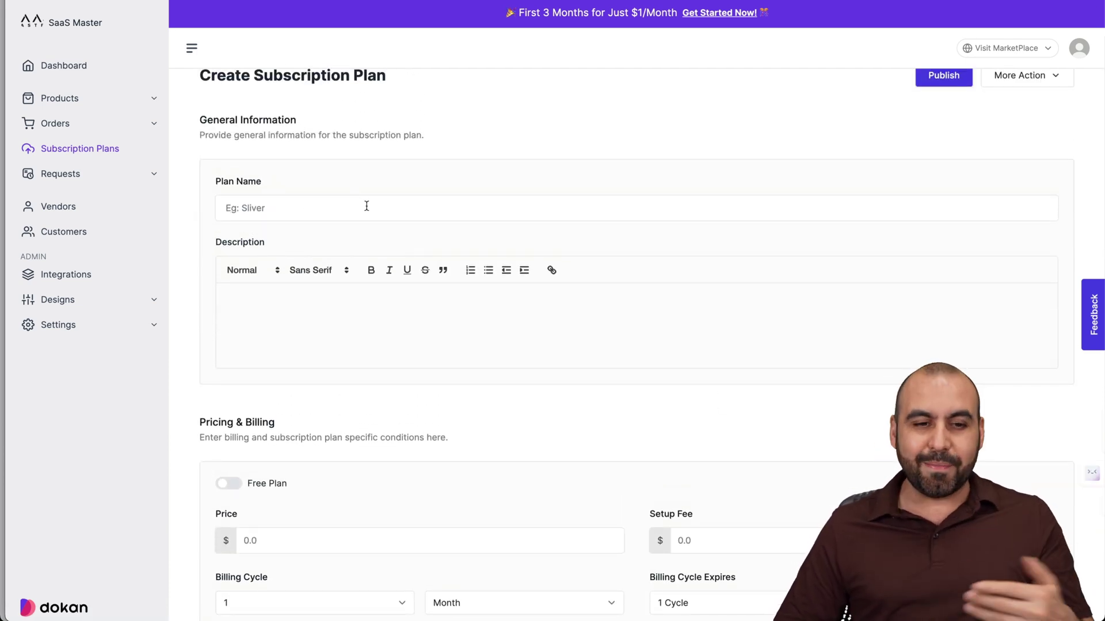
pyautogui.scroll(-5, 367, 207)
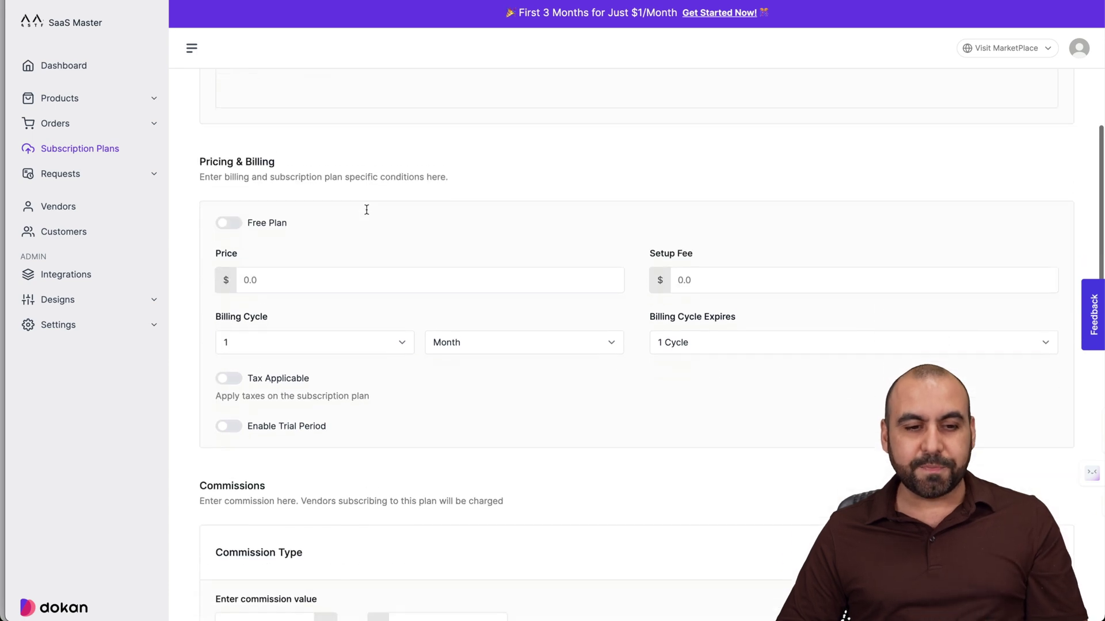
pyautogui.click(230, 206)
pyautogui.click(231, 206)
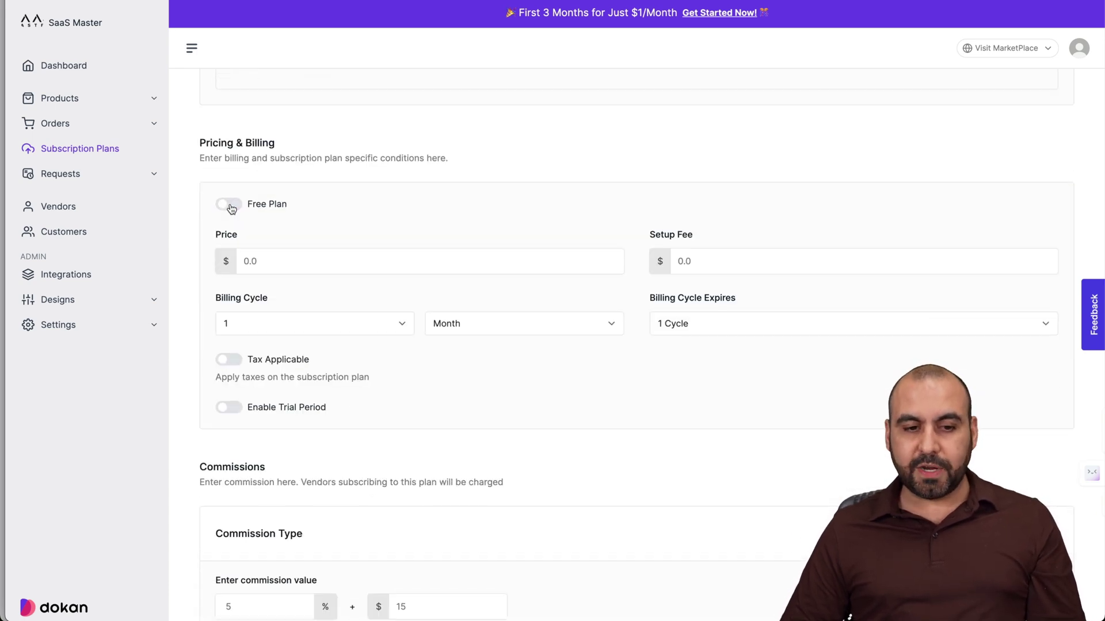
# - Collapse and re-expand the Products capability section while reviewing the remaining plan options
pyautogui.scroll(-3, 482, 336)
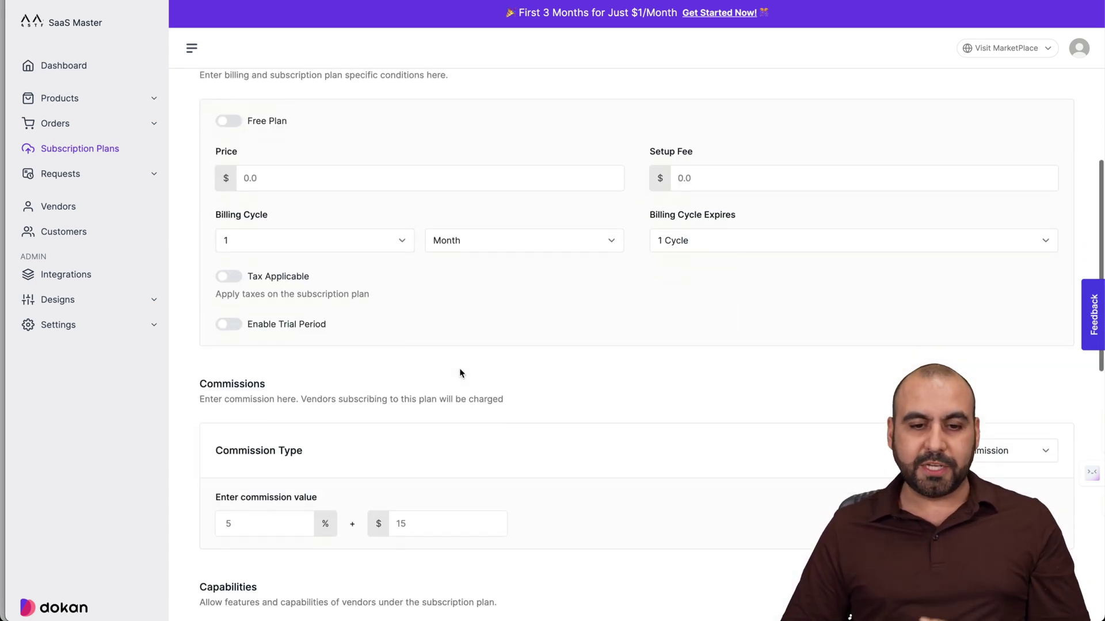
pyautogui.scroll(-5, 336, 297)
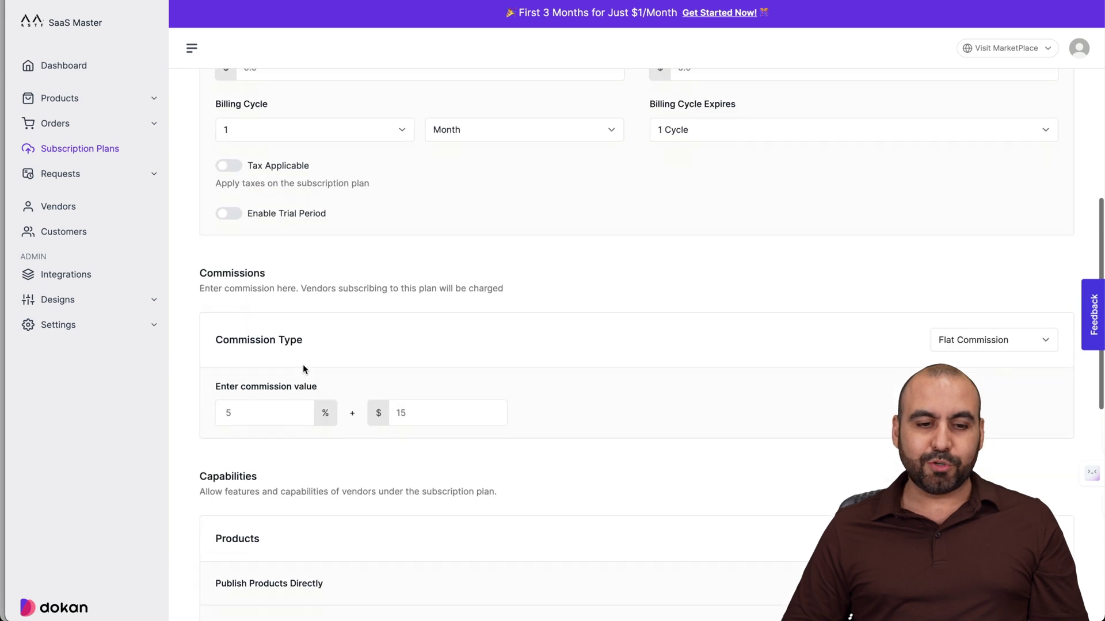
pyautogui.scroll(-3, 375, 315)
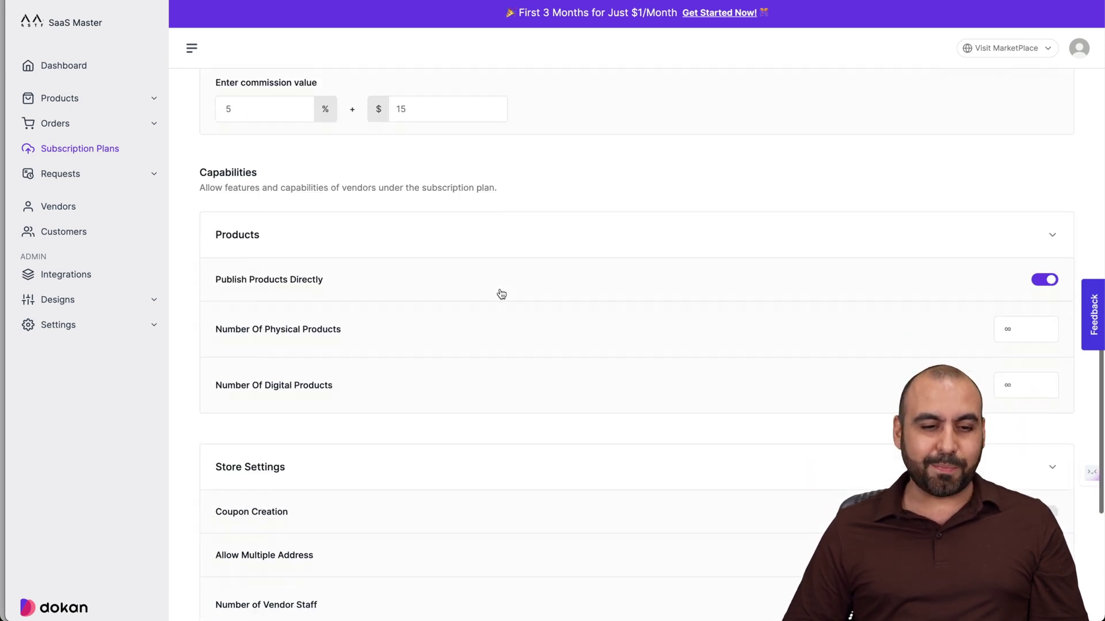
pyautogui.click(1052, 167)
pyautogui.click(1052, 167)
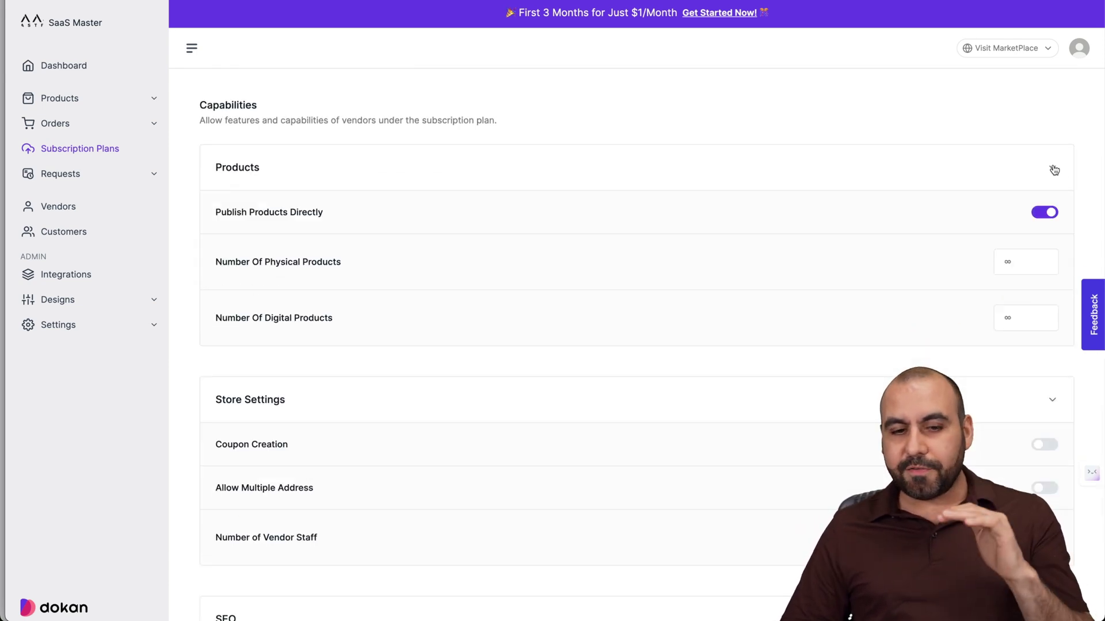
pyautogui.scroll(-3, 861, 259)
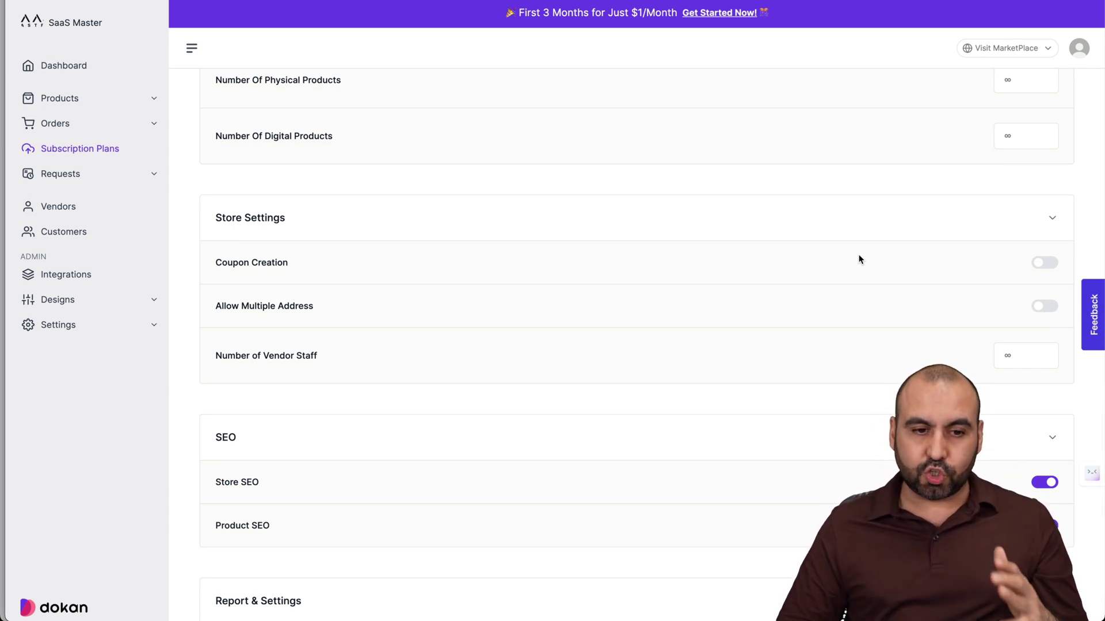
pyautogui.scroll(-1, 355, 225)
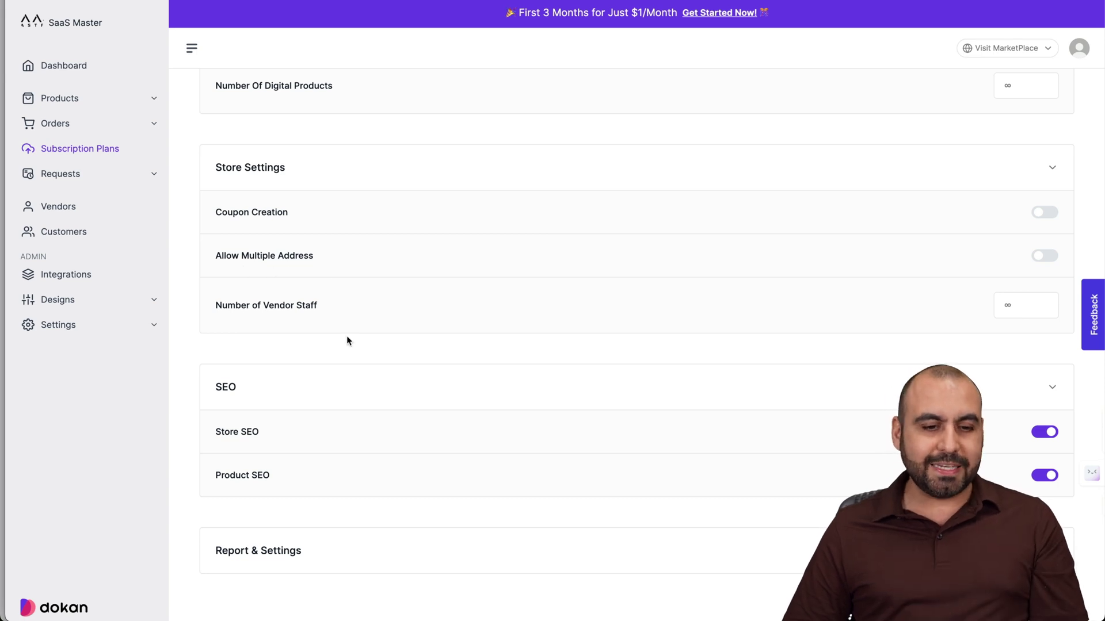
pyautogui.scroll(-1, 368, 341)
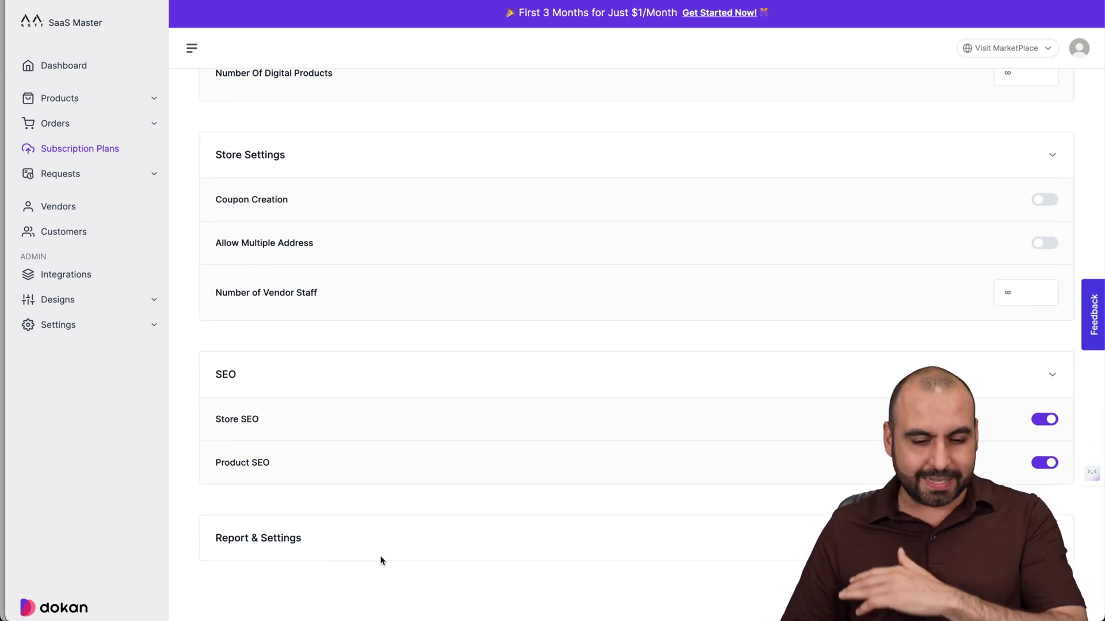
pyautogui.scroll(15, 381, 559)
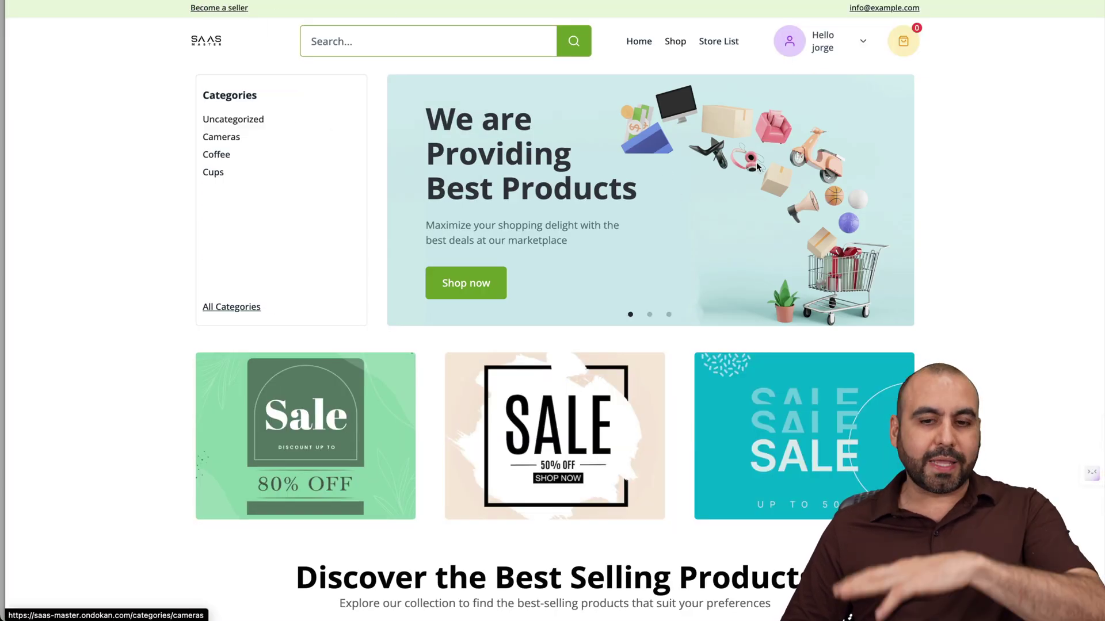
# - Scroll the storefront and open the Chemex product's detail page
pyautogui.scroll(-20, 683, 254)
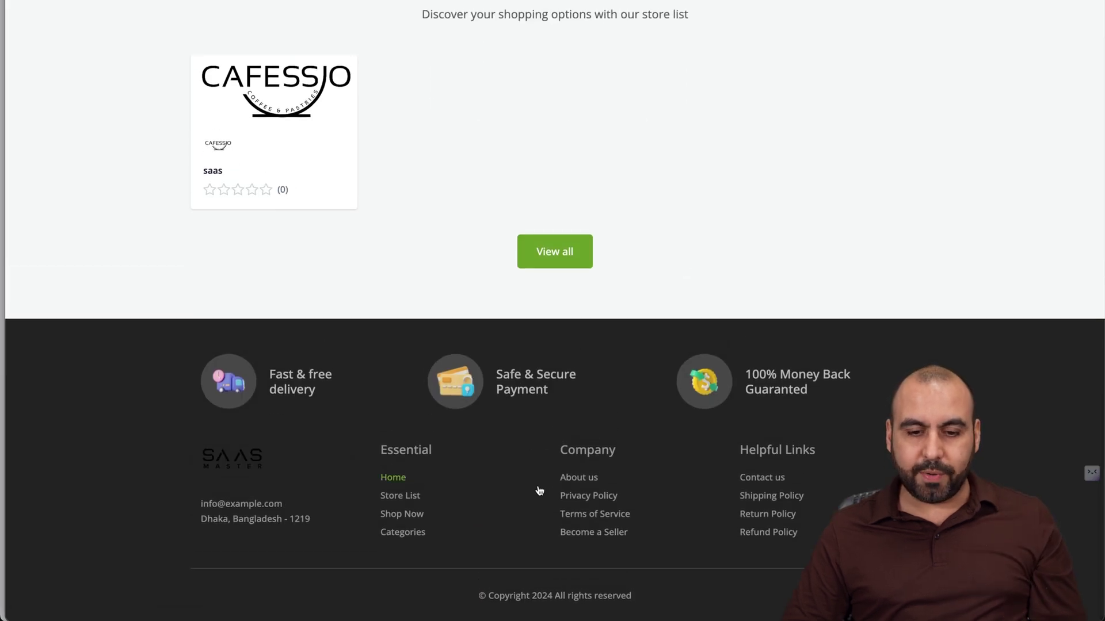
pyautogui.scroll(20, 611, 534)
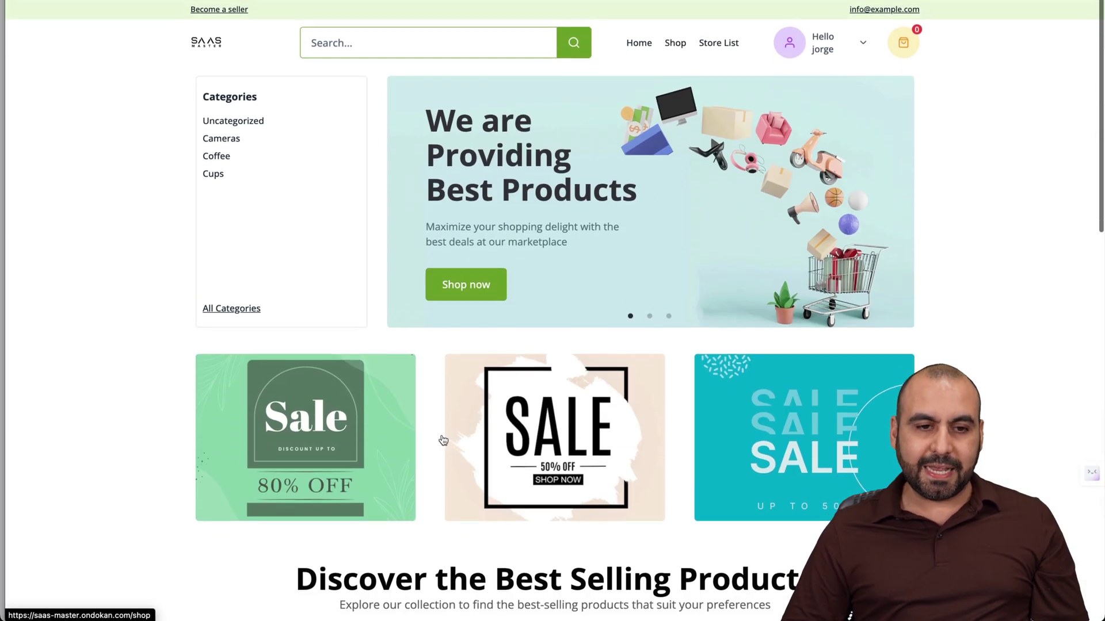
pyautogui.scroll(-3, 372, 331)
pyautogui.scroll(-5, 373, 332)
pyautogui.moveTo(268, 324)
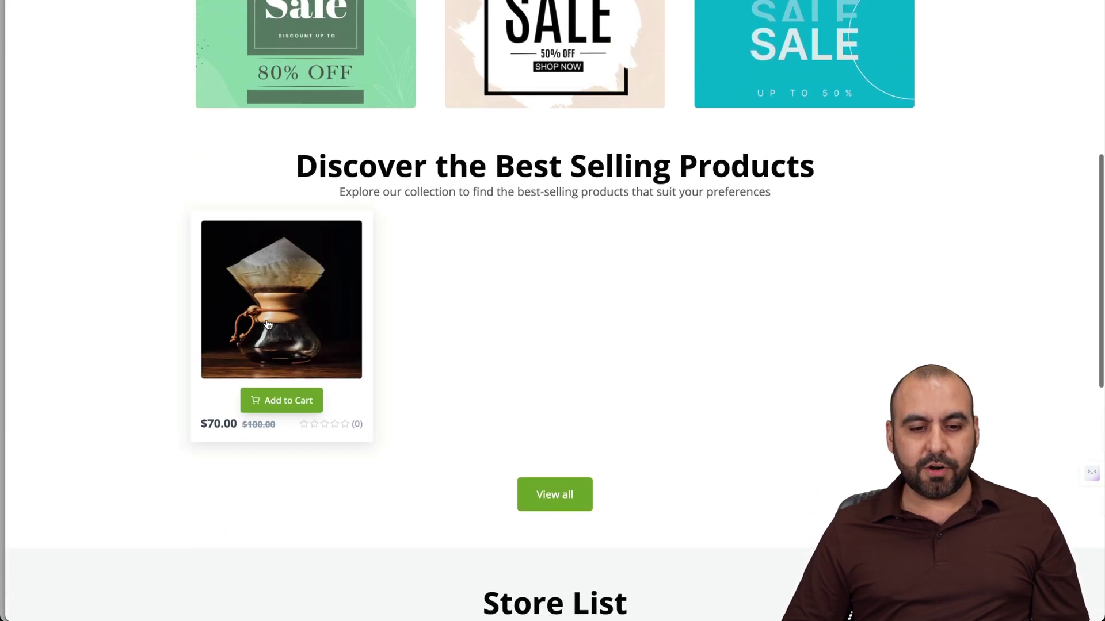
pyautogui.click(268, 324)
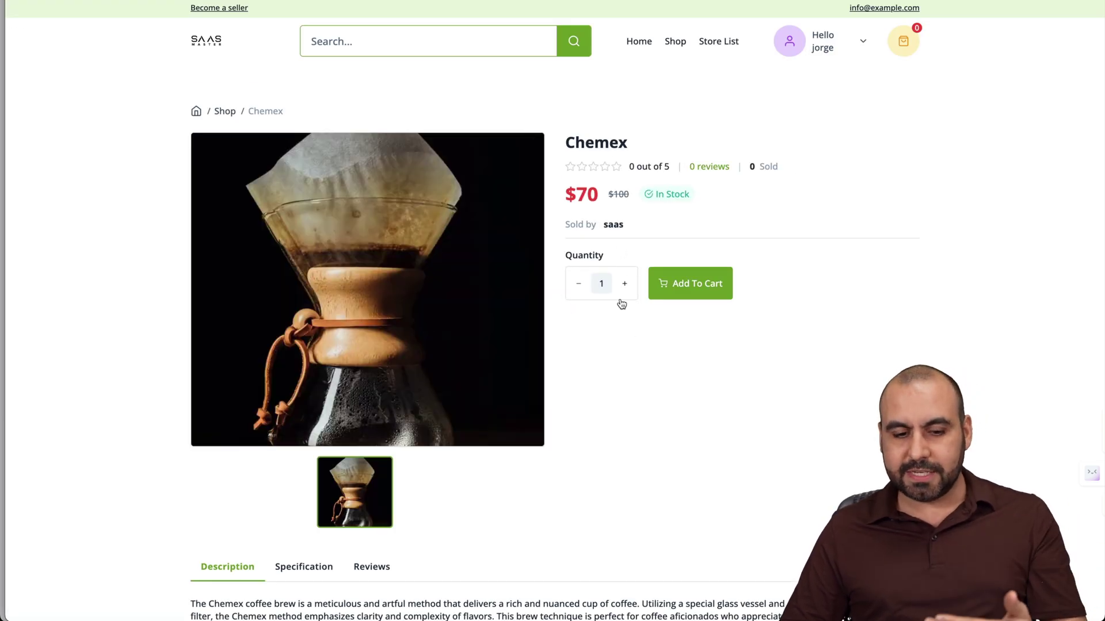
# - View Chemex's Specification, Reviews and Description tabs, then return to the store home and vendor dashboard
pyautogui.scroll(-7, 621, 304)
pyautogui.click(303, 200)
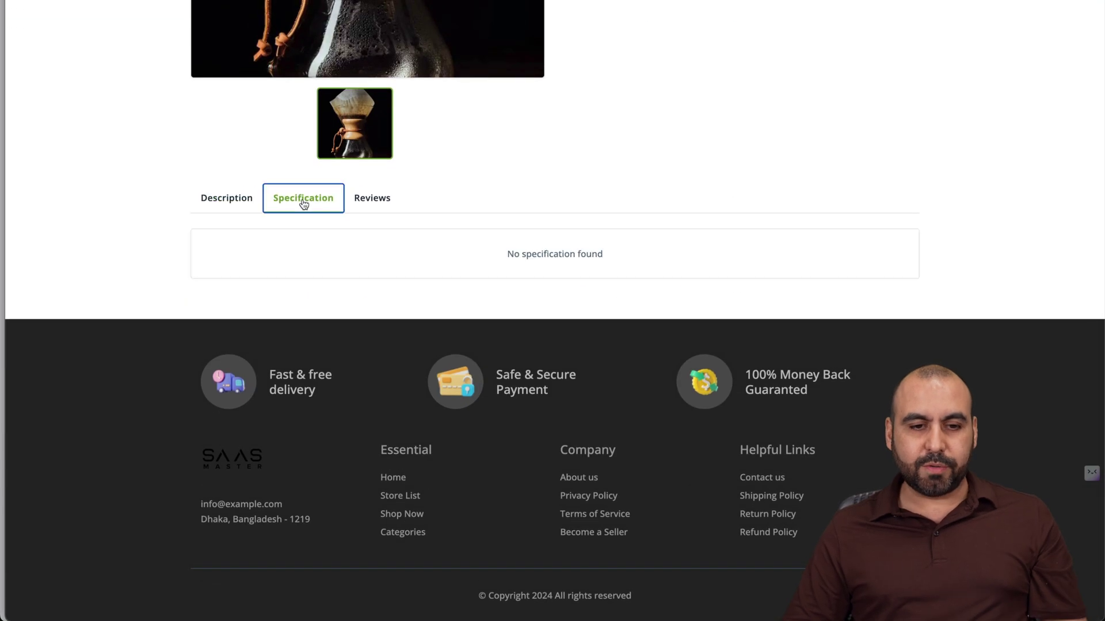
pyautogui.click(377, 206)
pyautogui.click(239, 207)
pyautogui.scroll(6, 382, 274)
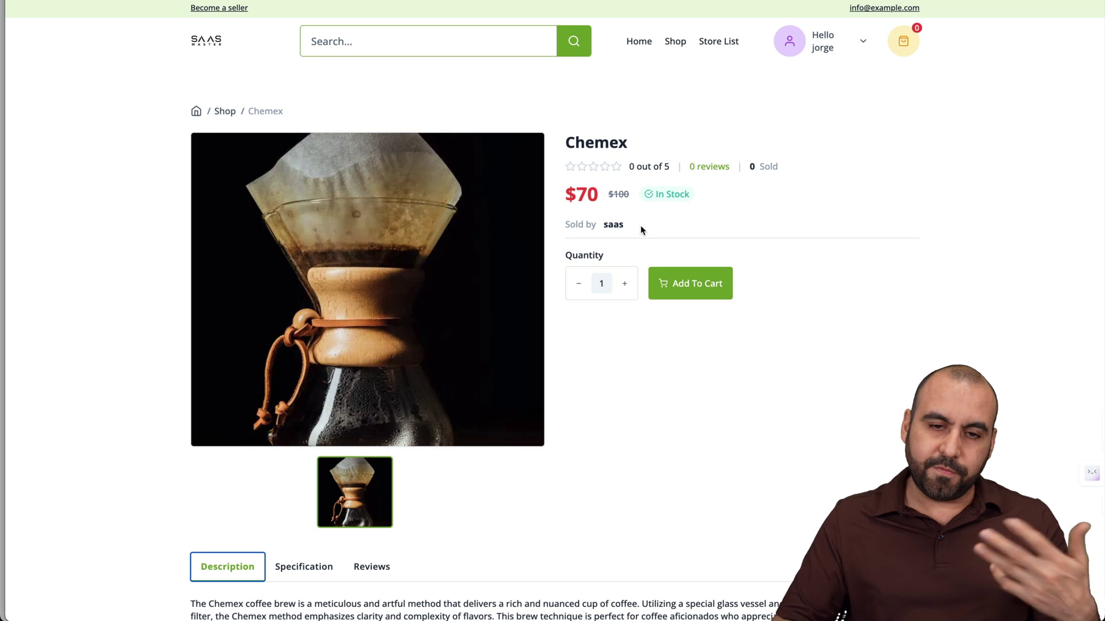
pyautogui.click(203, 45)
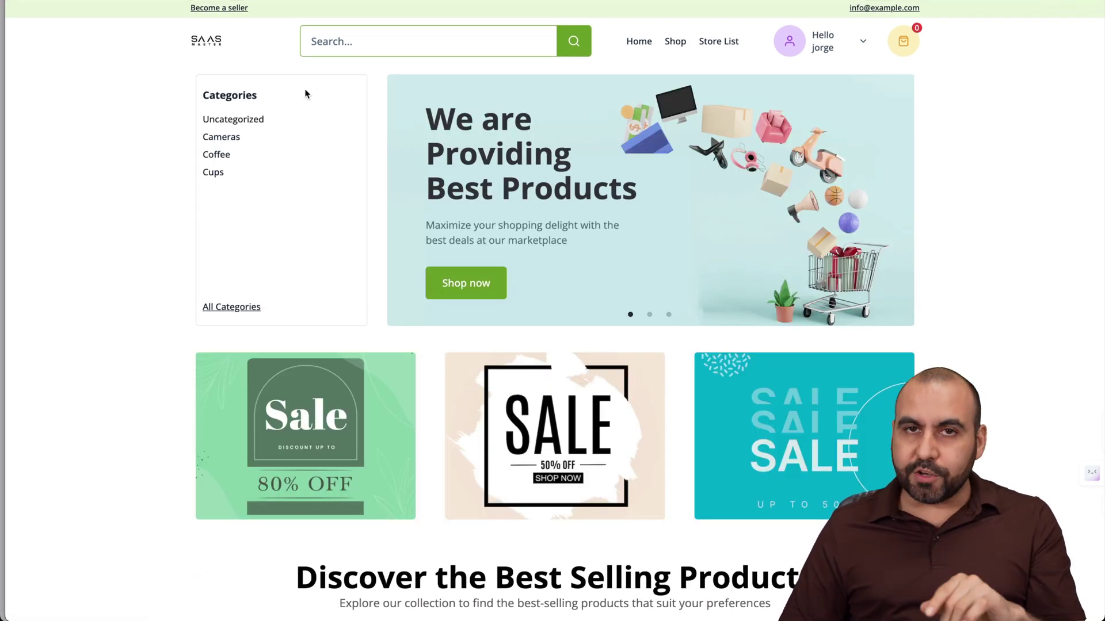
pyautogui.press('super+Tab')
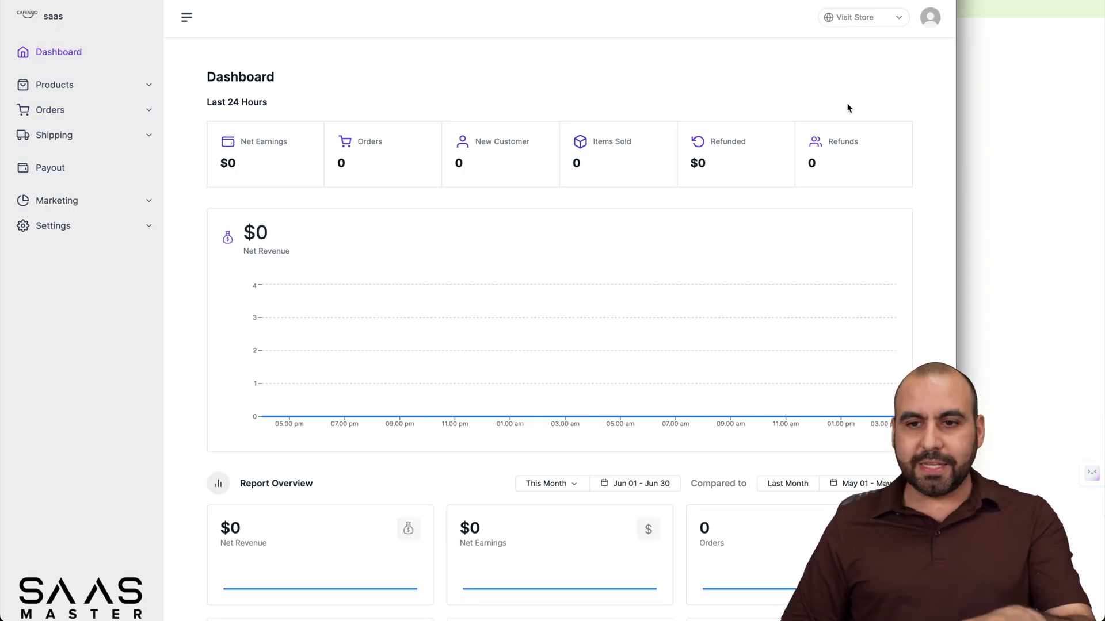
# - Widen the dashboard window, peek at the Visit Store list, and open Products > All Products
pyautogui.moveTo(956, 58); pyautogui.dragTo(1080, 62)
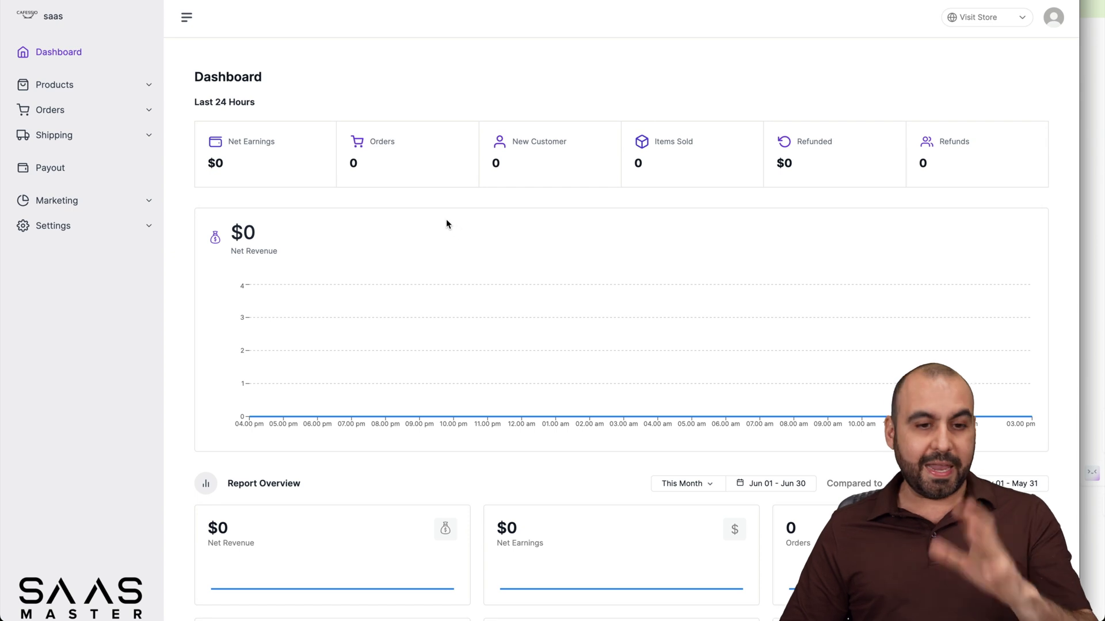
pyautogui.click(1004, 18)
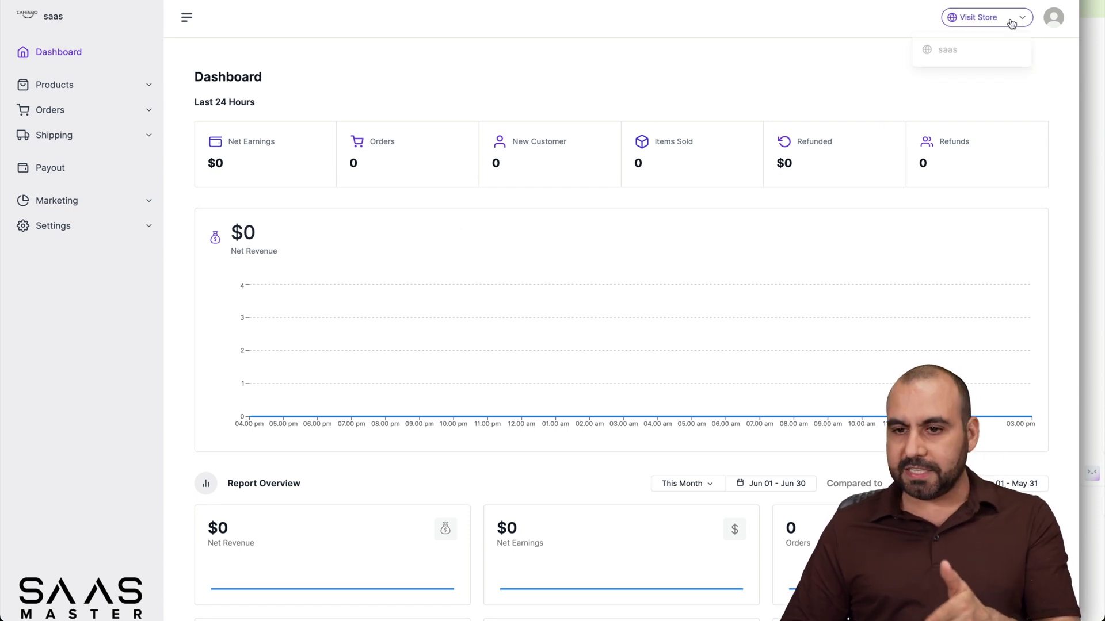
pyautogui.click(863, 70)
pyautogui.click(133, 92)
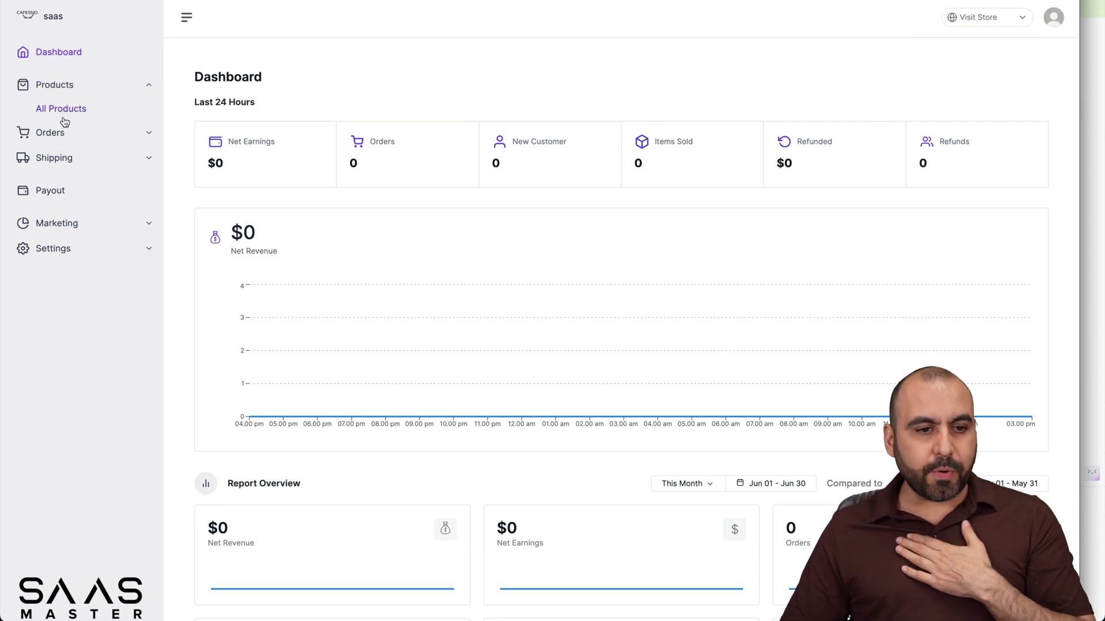
pyautogui.click(62, 111)
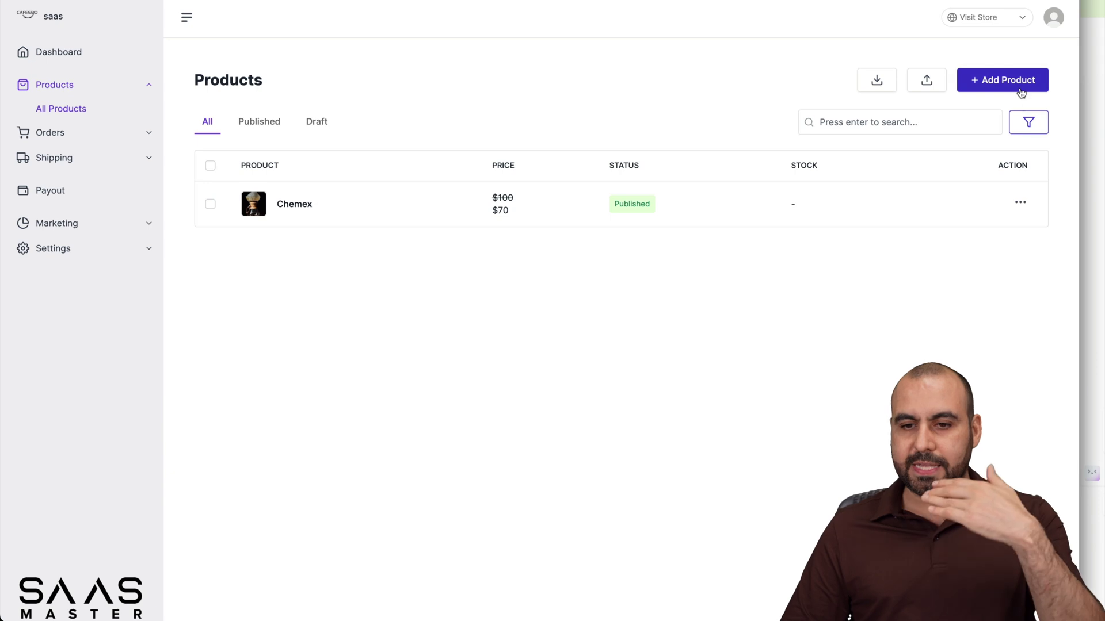
# - Start a new product and scroll through the blank form's sections
pyautogui.click(1018, 83)
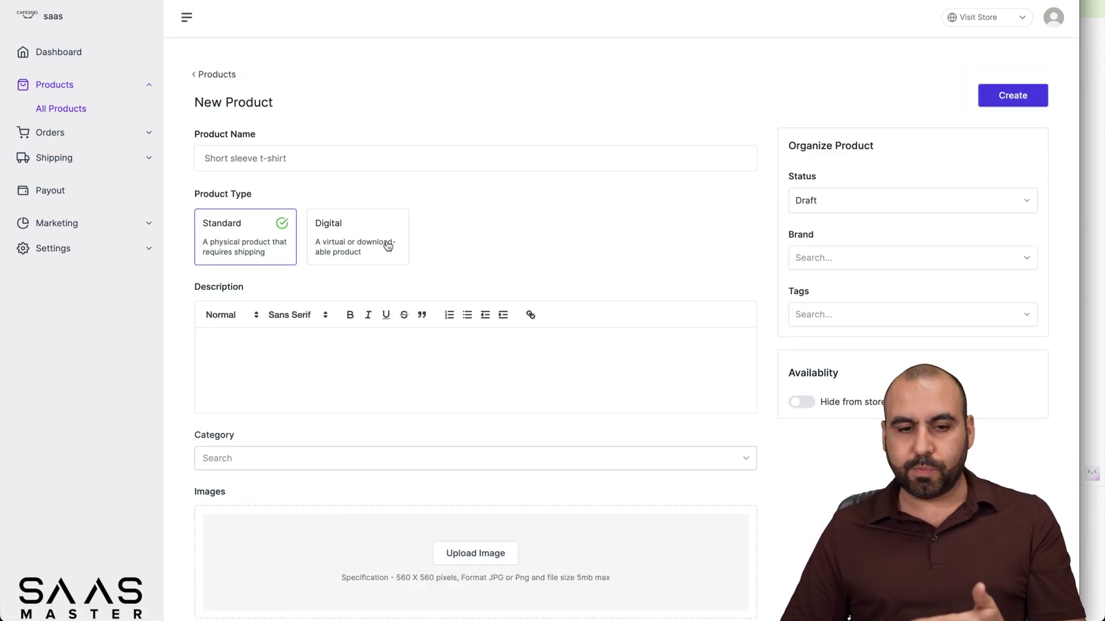
pyautogui.scroll(-3, 385, 243)
pyautogui.scroll(-8, 305, 239)
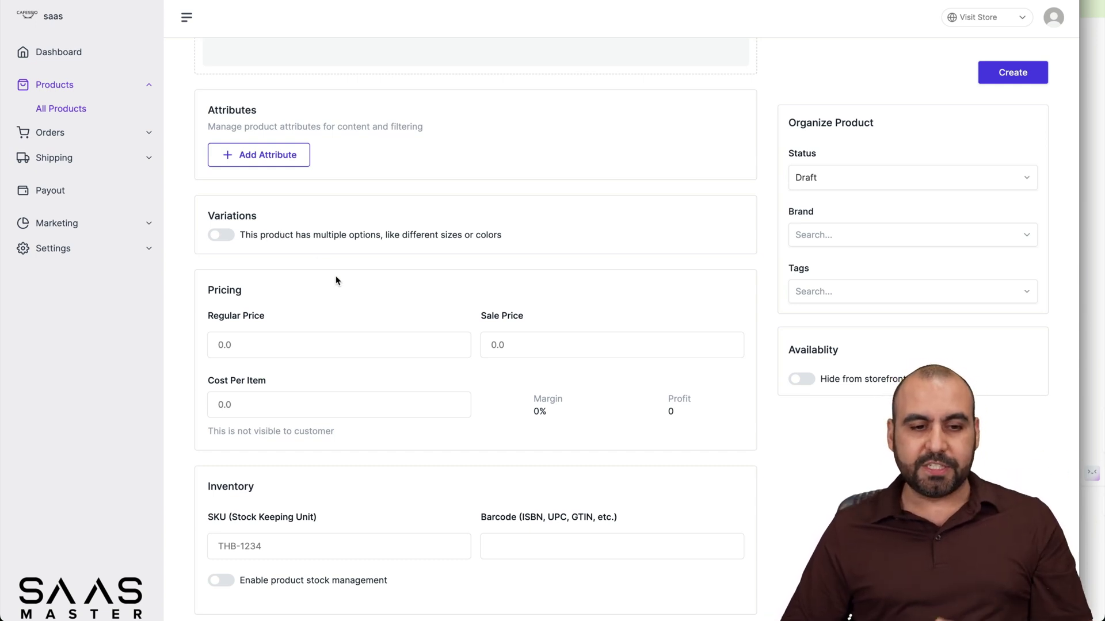
pyautogui.scroll(-3, 339, 275)
pyautogui.scroll(-3, 394, 218)
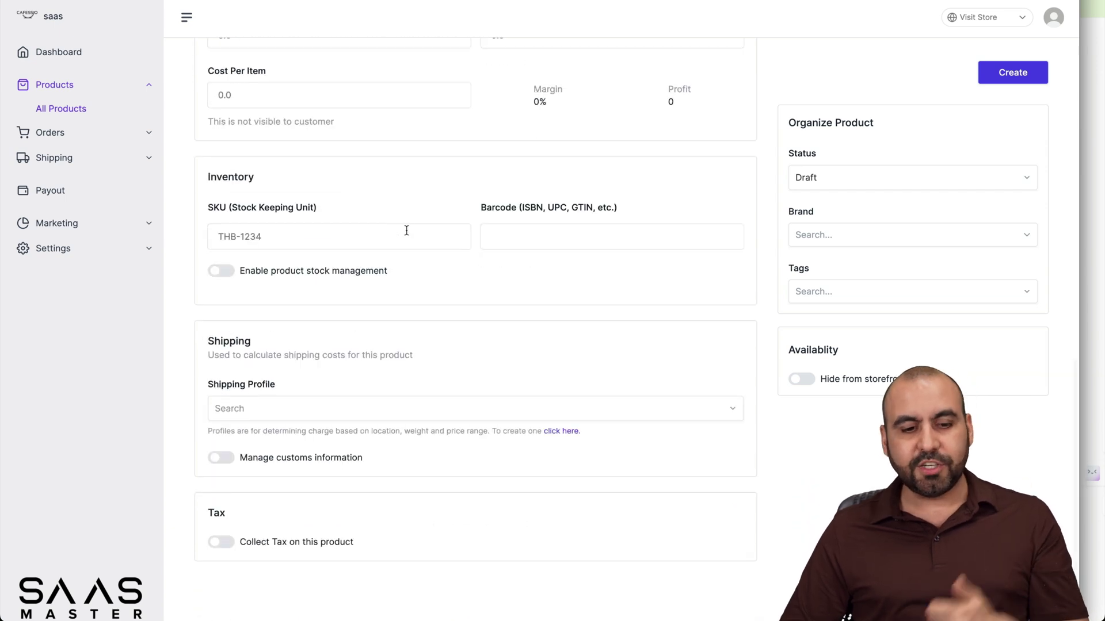
pyautogui.scroll(5, 322, 460)
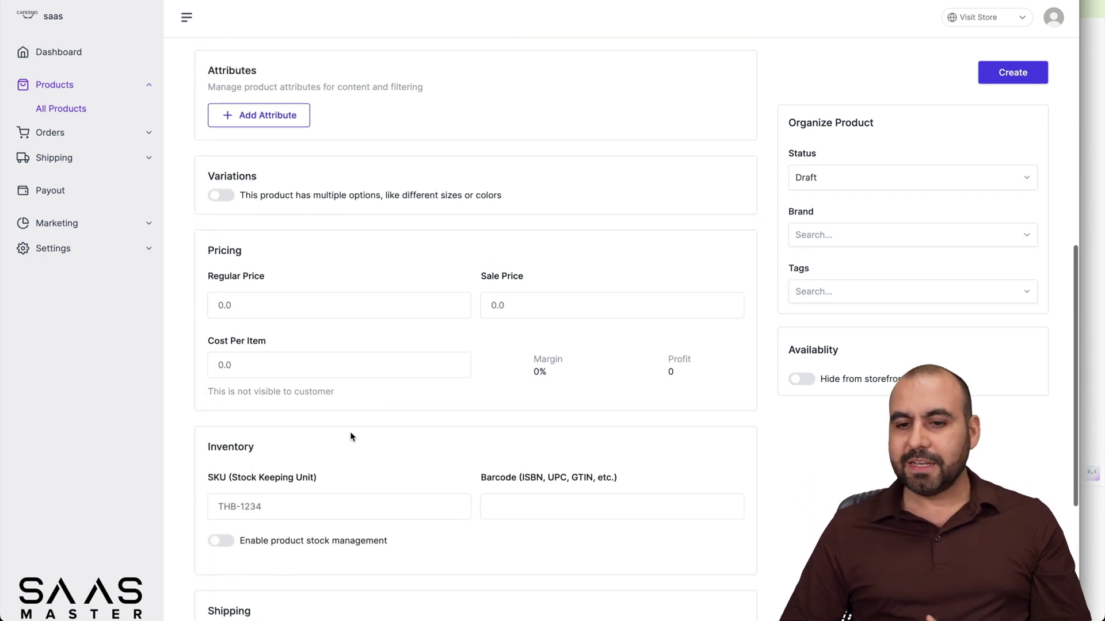
# - Check the Status dropdown choices and keep the new product as Draft
pyautogui.click(906, 176)
pyautogui.click(858, 253)
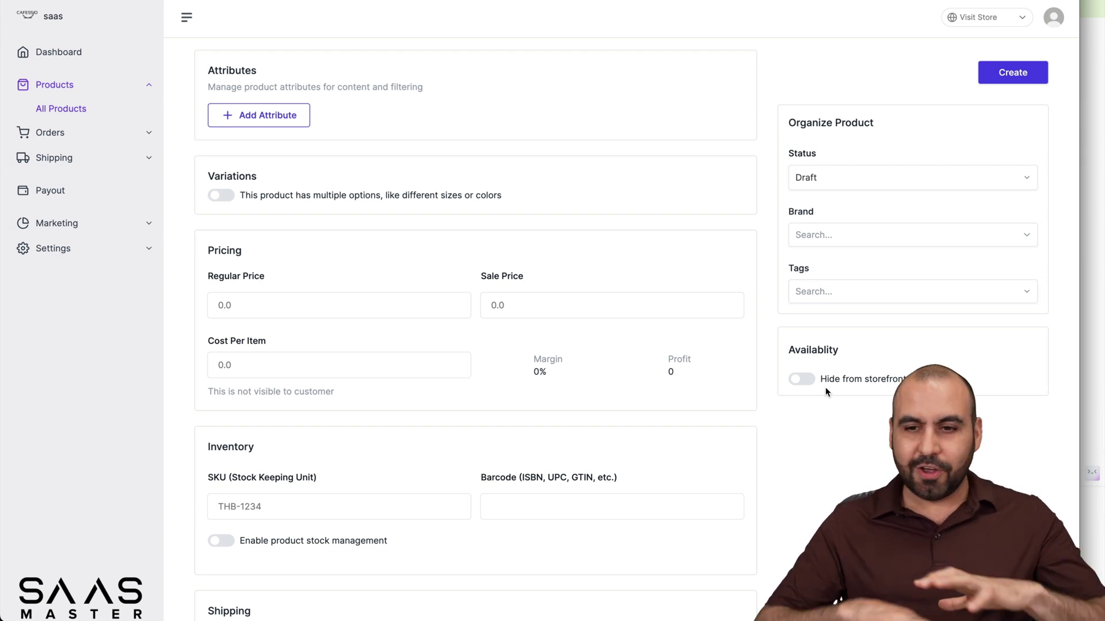
pyautogui.scroll(6, 825, 388)
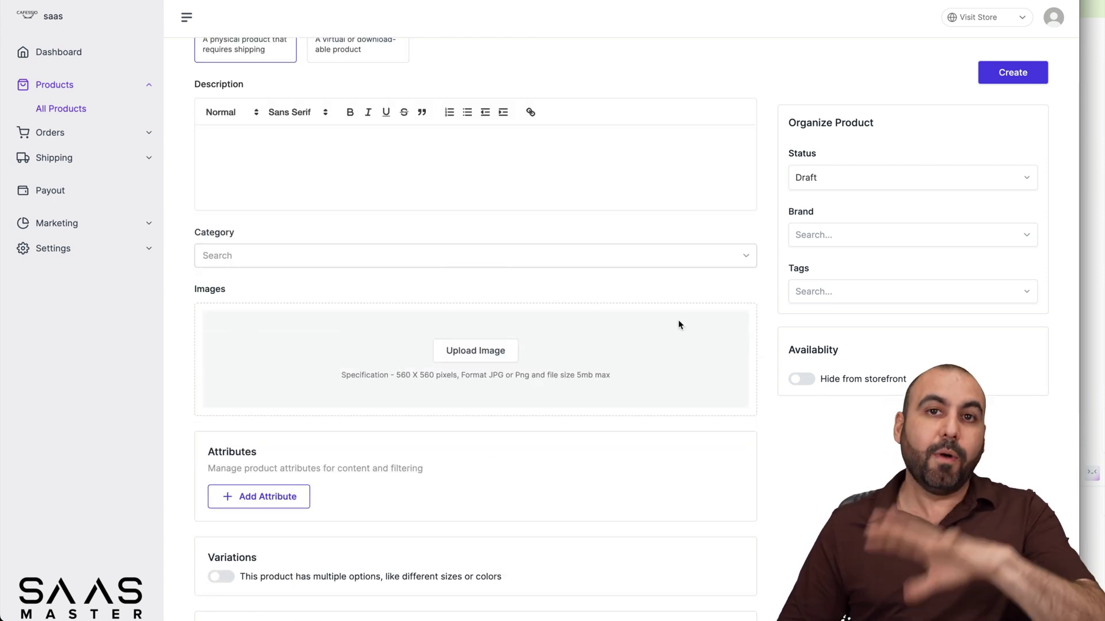
pyautogui.click(128, 137)
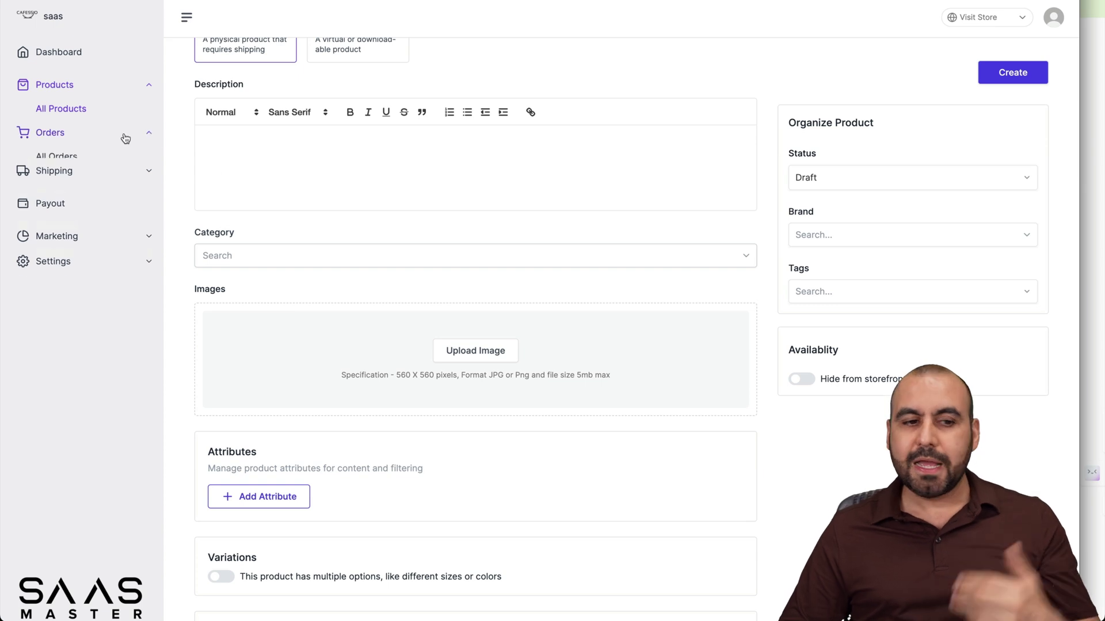
# - Open All Orders, then Shipping Preferences, then the Shipping Profiles list
pyautogui.click(72, 156)
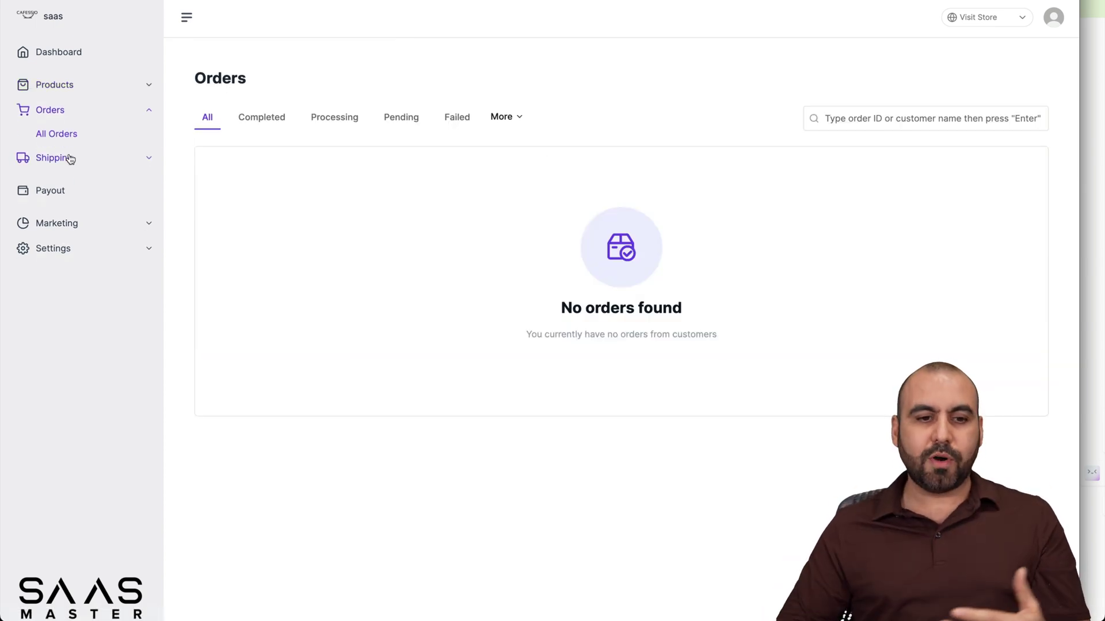
pyautogui.click(104, 158)
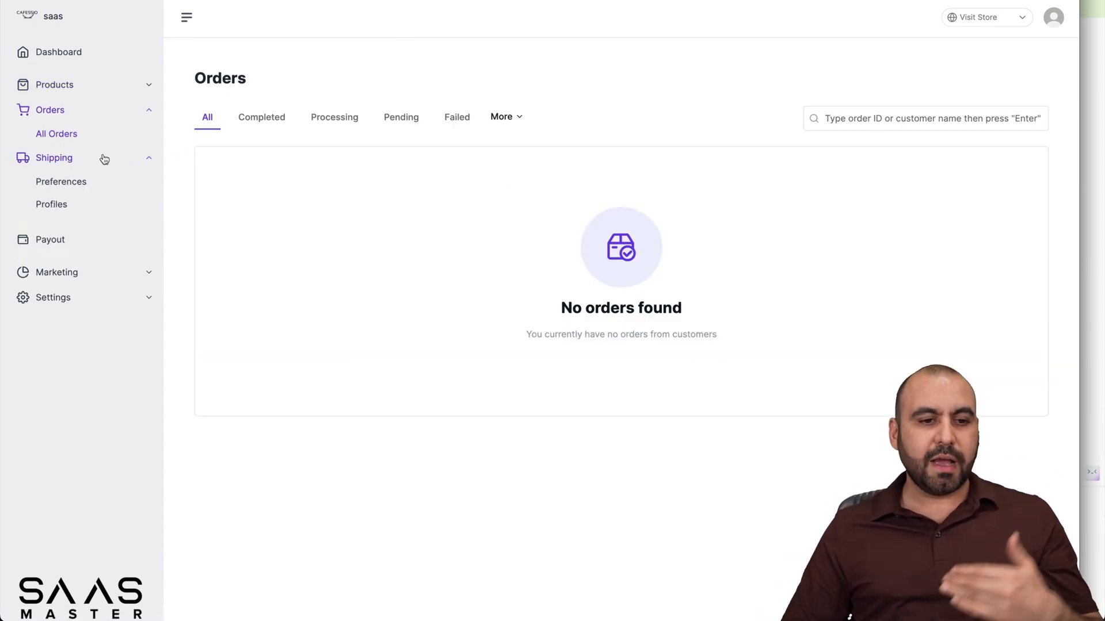
pyautogui.click(71, 182)
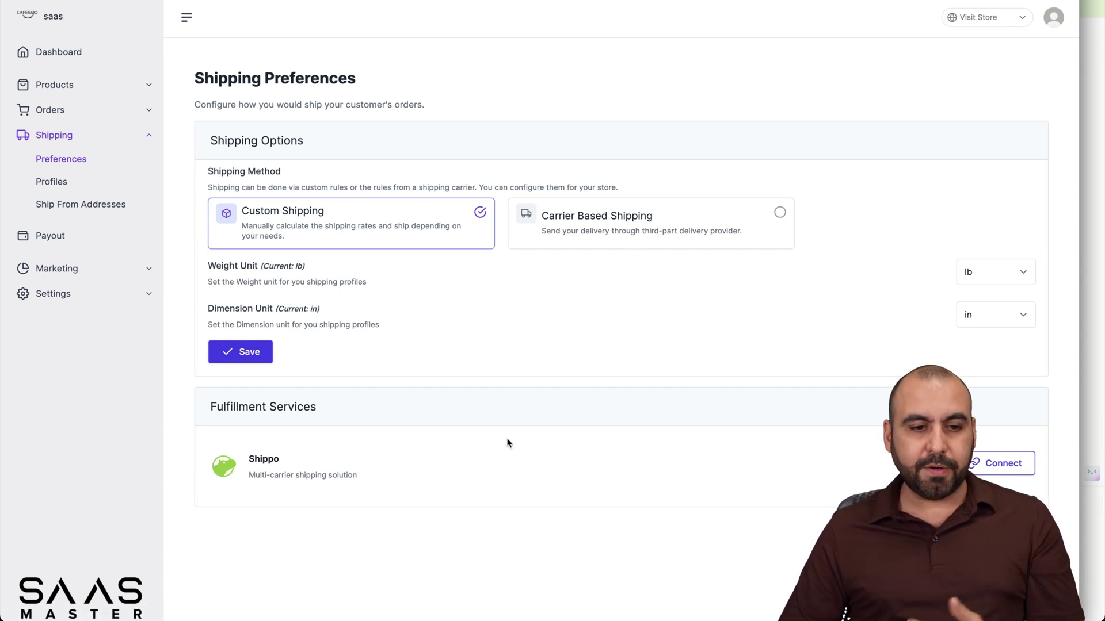
pyautogui.click(49, 184)
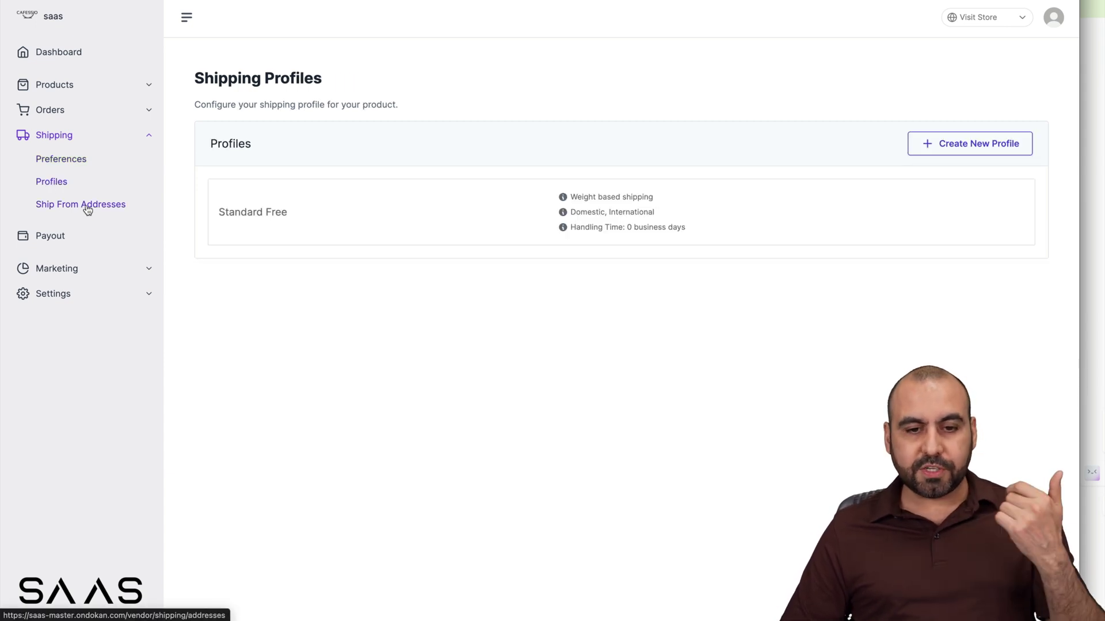
# - Review the payout overview's $0 balances, then open the Marketing coupons list
pyautogui.click(50, 235)
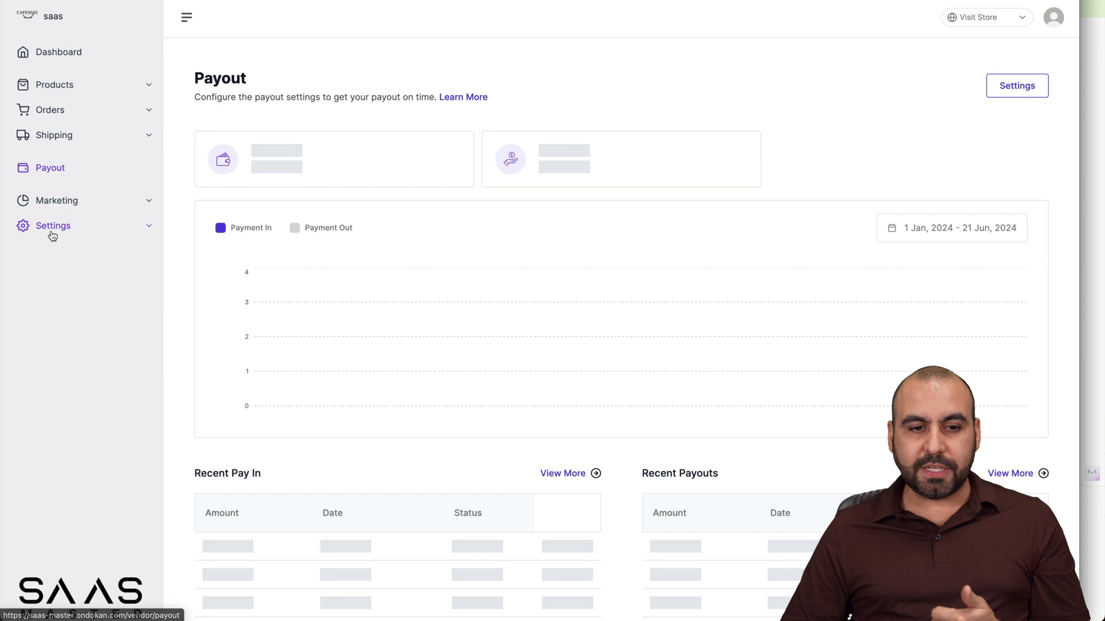
pyautogui.scroll(-1, 415, 334)
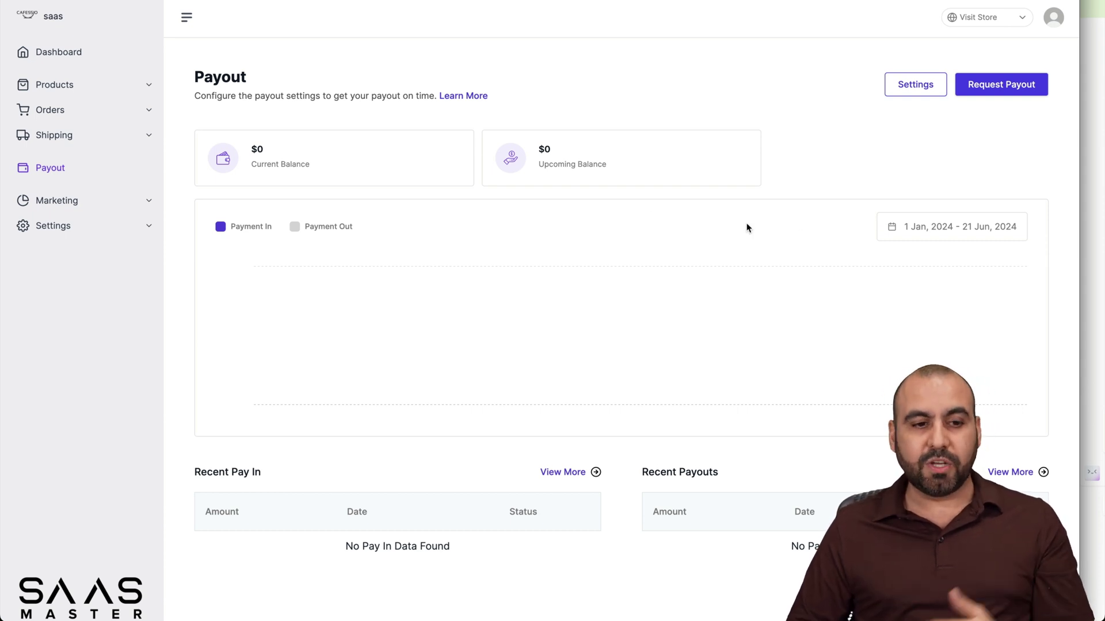
pyautogui.click(115, 201)
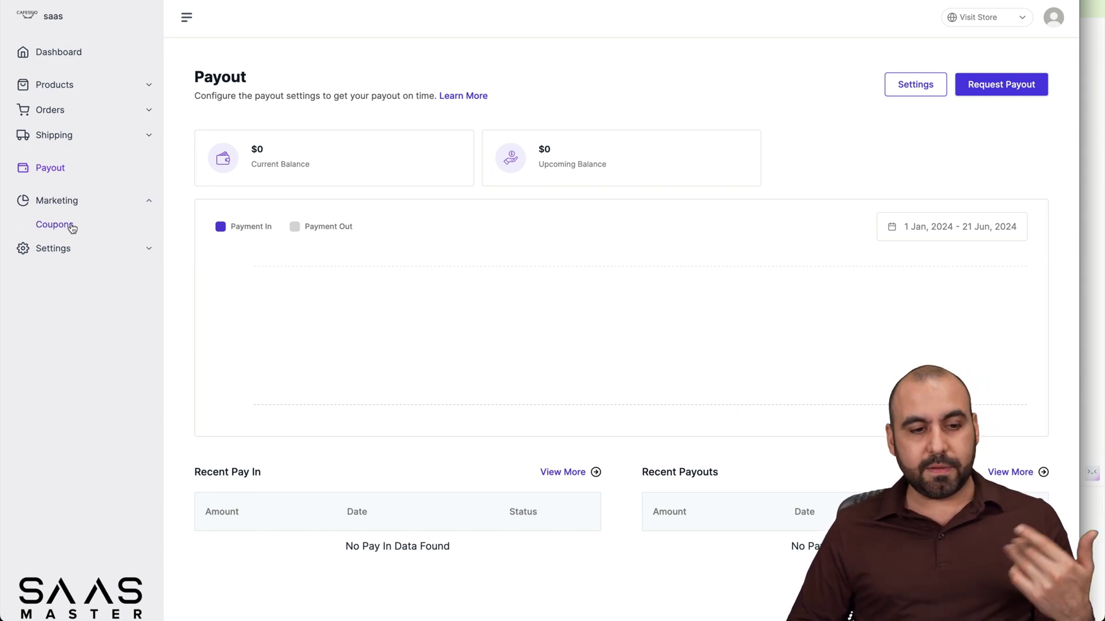
pyautogui.click(65, 225)
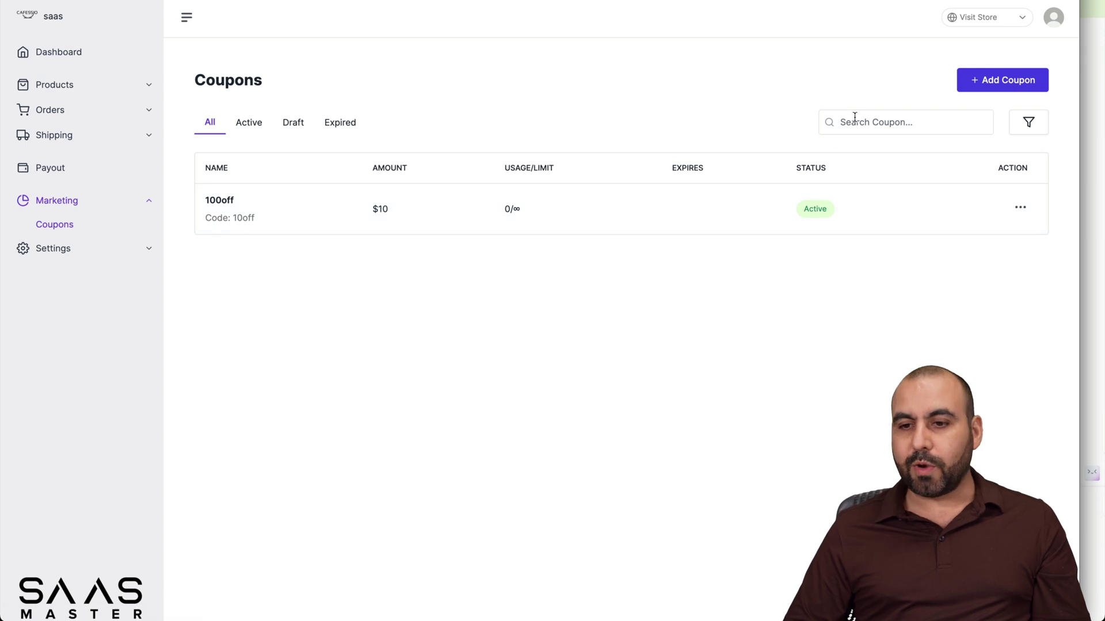
pyautogui.click(989, 81)
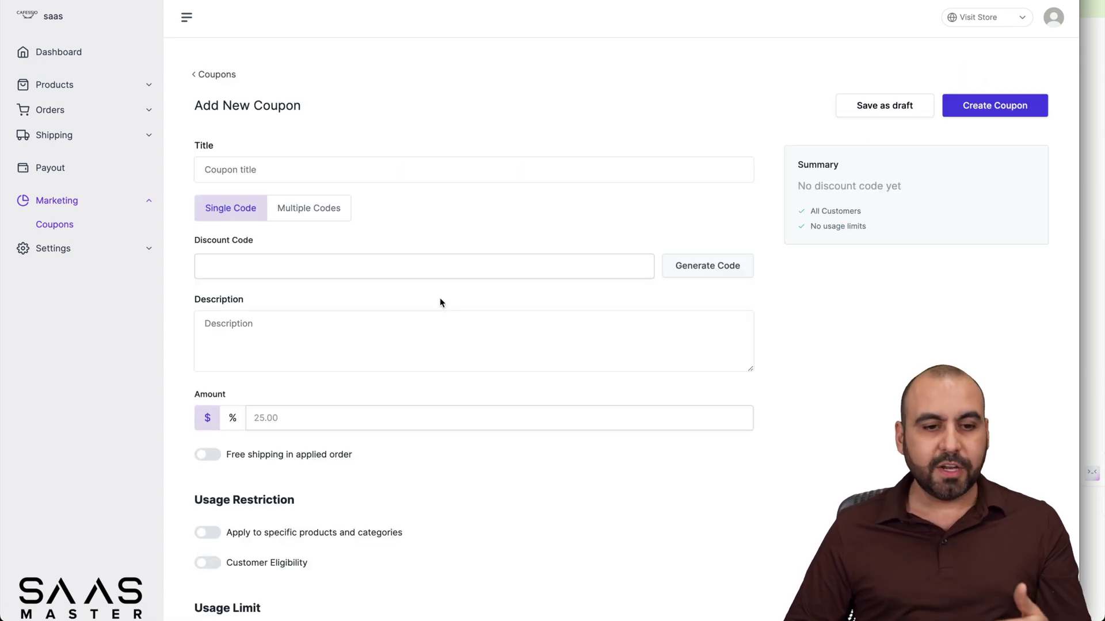
pyautogui.scroll(-1, 440, 299)
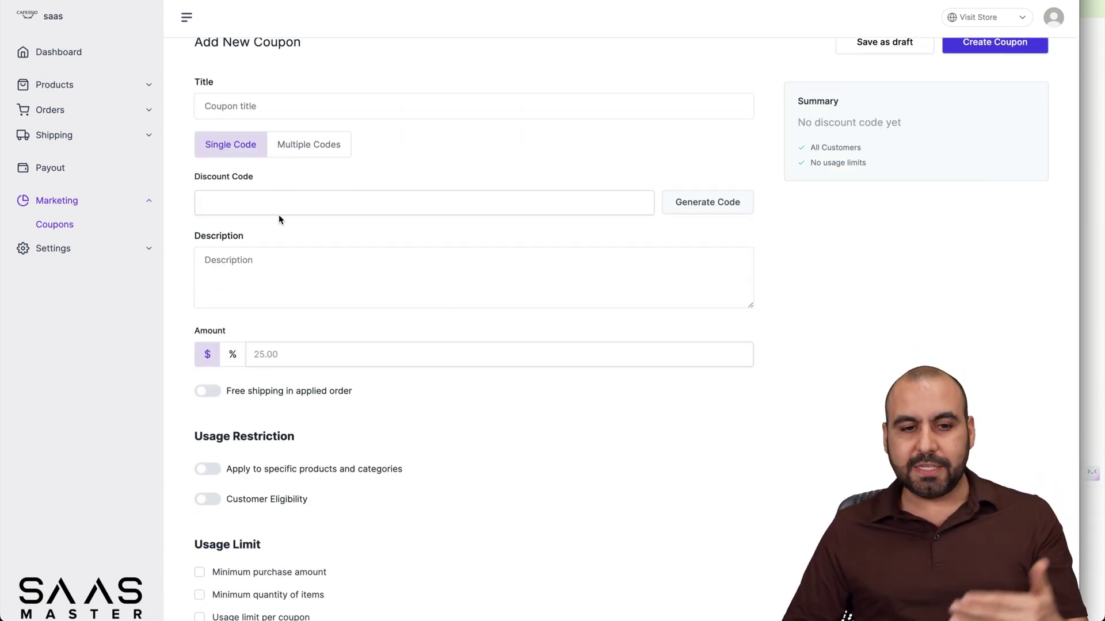
pyautogui.click(327, 150)
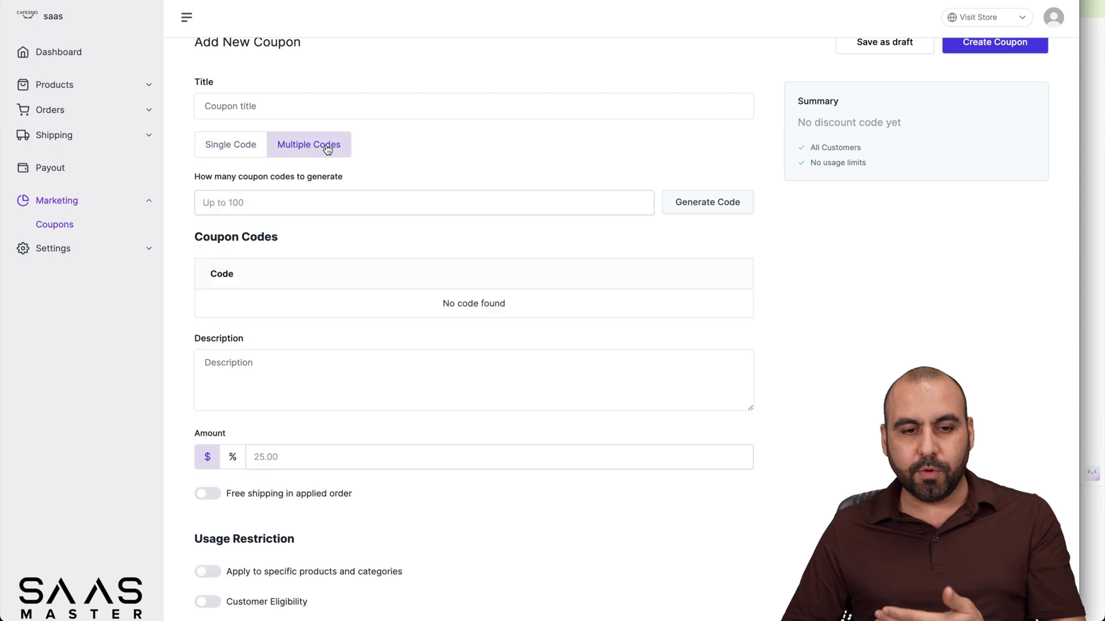
pyautogui.click(231, 155)
pyautogui.click(698, 208)
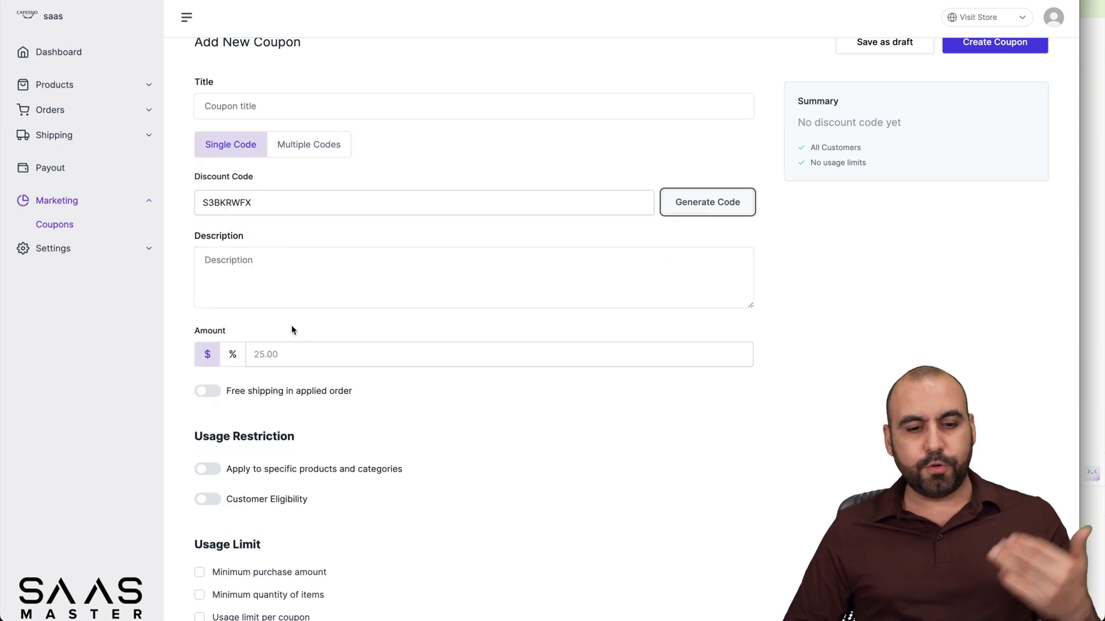
# - Toggle the Minimum purchase amount requirement on and back off, leaving it unrequired
pyautogui.scroll(-1, 310, 311)
pyautogui.scroll(-2, 327, 298)
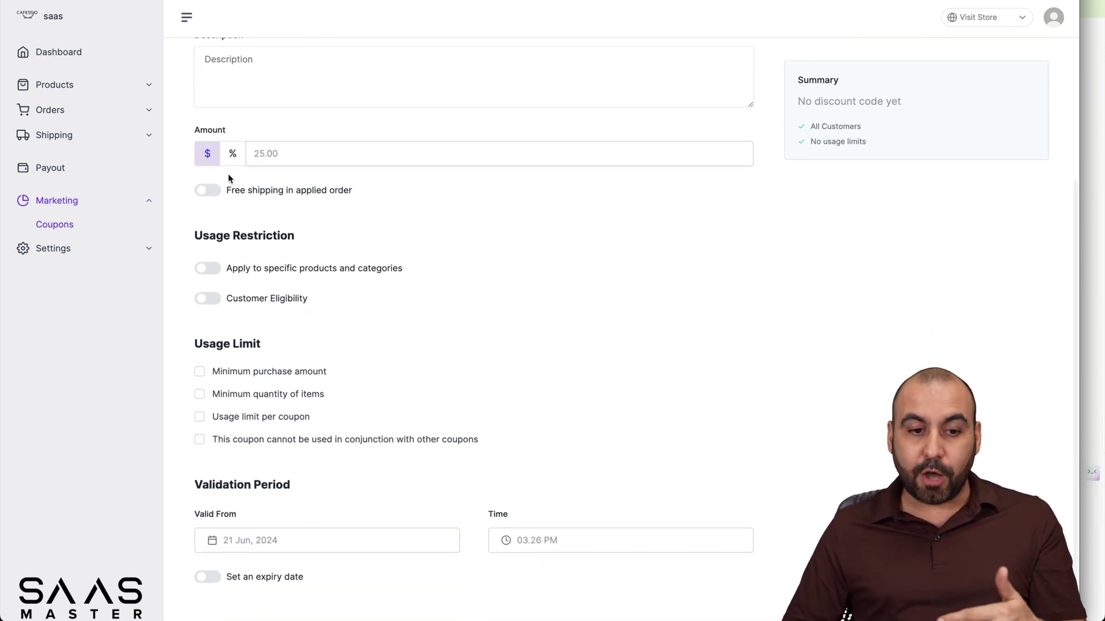
pyautogui.scroll(-1, 372, 306)
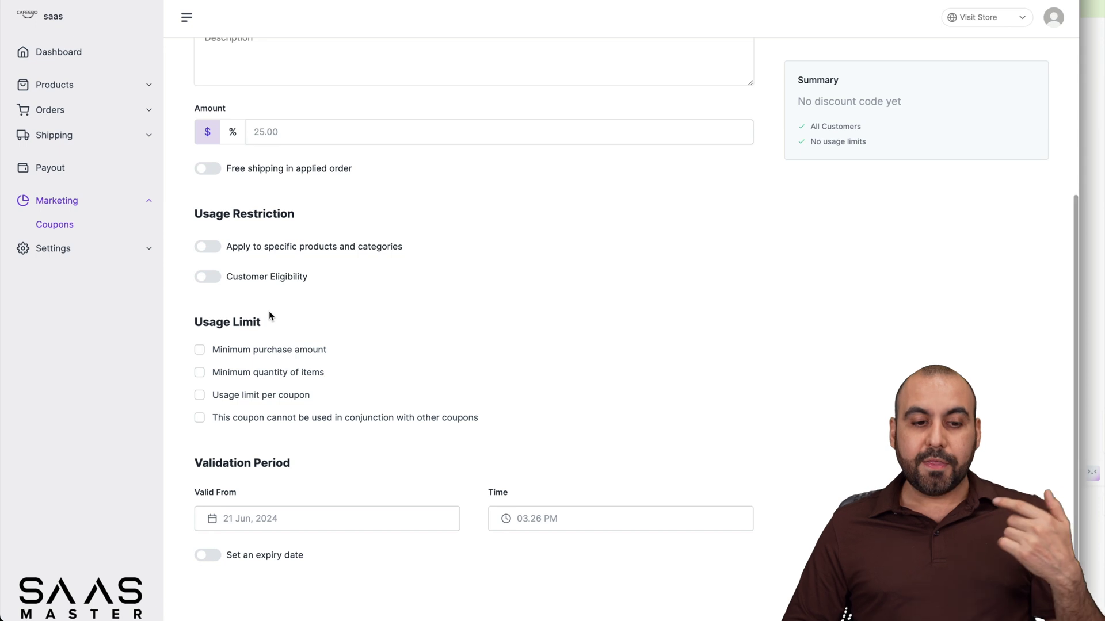
pyautogui.click(199, 350)
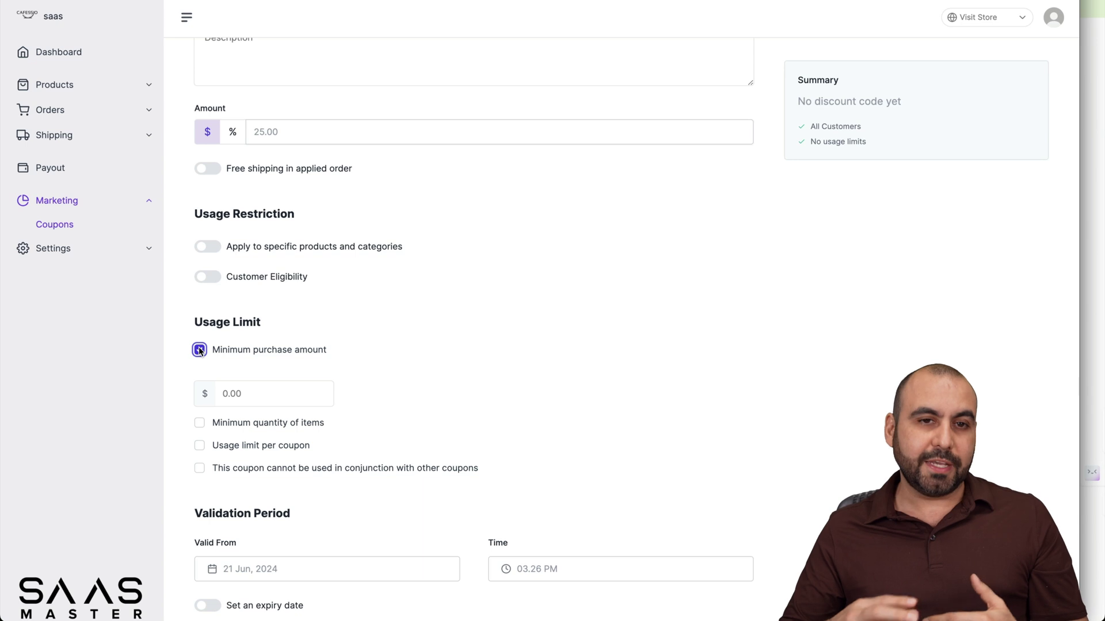
pyautogui.click(199, 350)
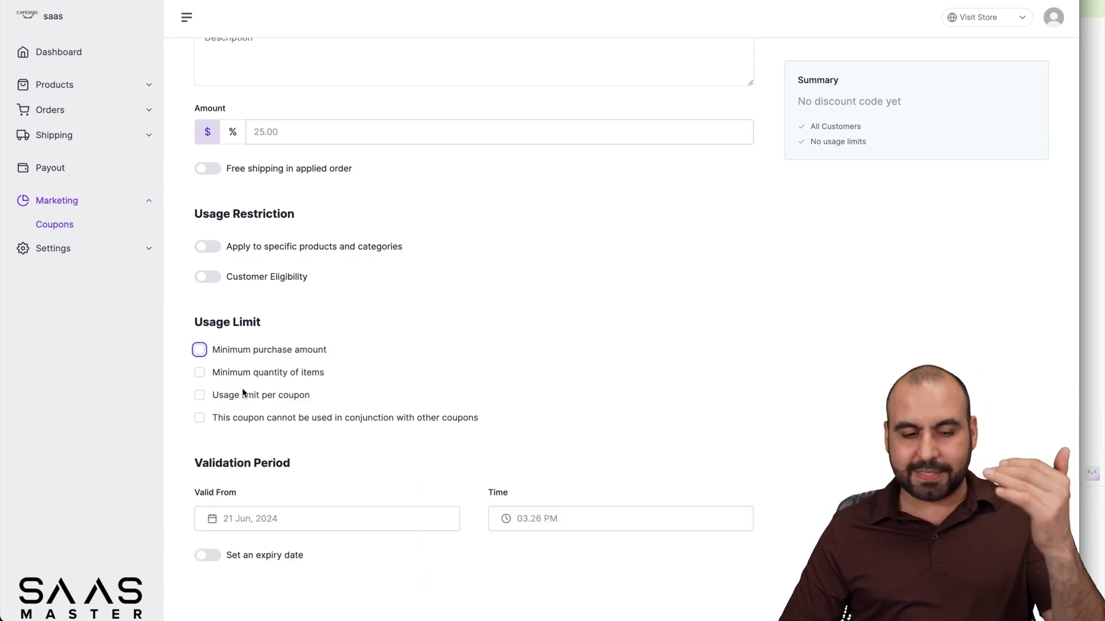
pyautogui.scroll(-1, 268, 477)
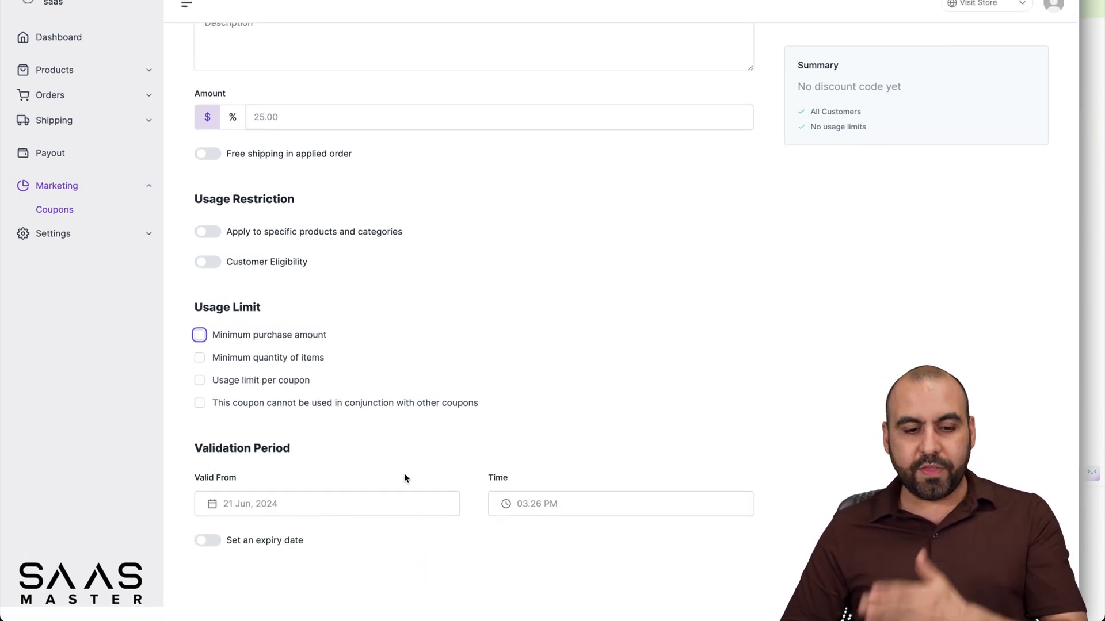
pyautogui.scroll(5, 422, 478)
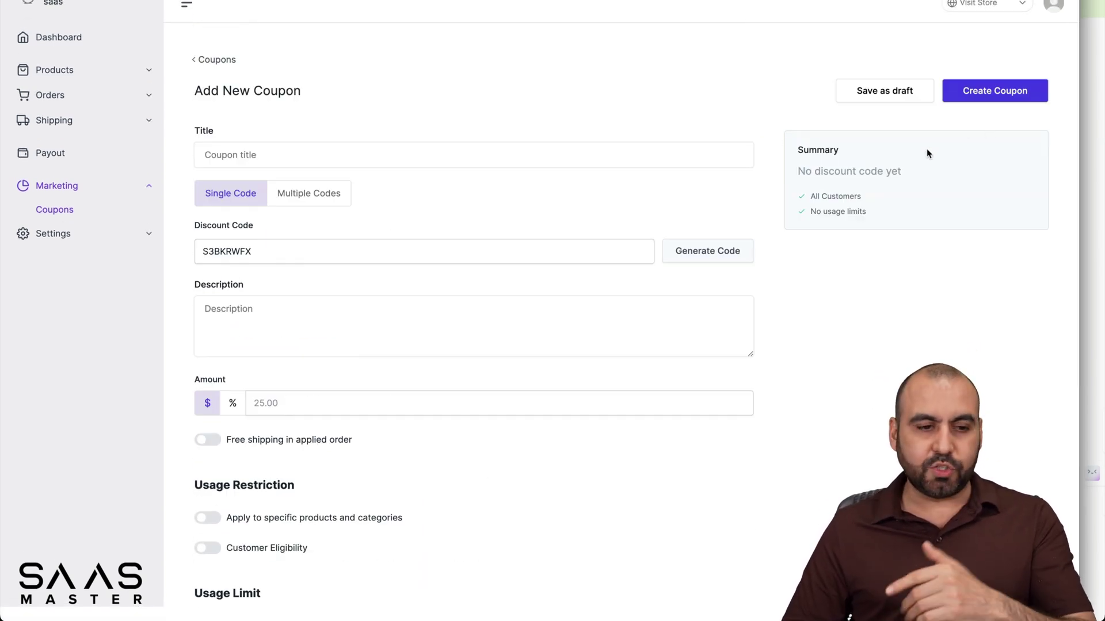
pyautogui.click(133, 234)
# - Browse the General settings tabs, toggling Sunday open then back to closed in store hours
pyautogui.click(67, 264)
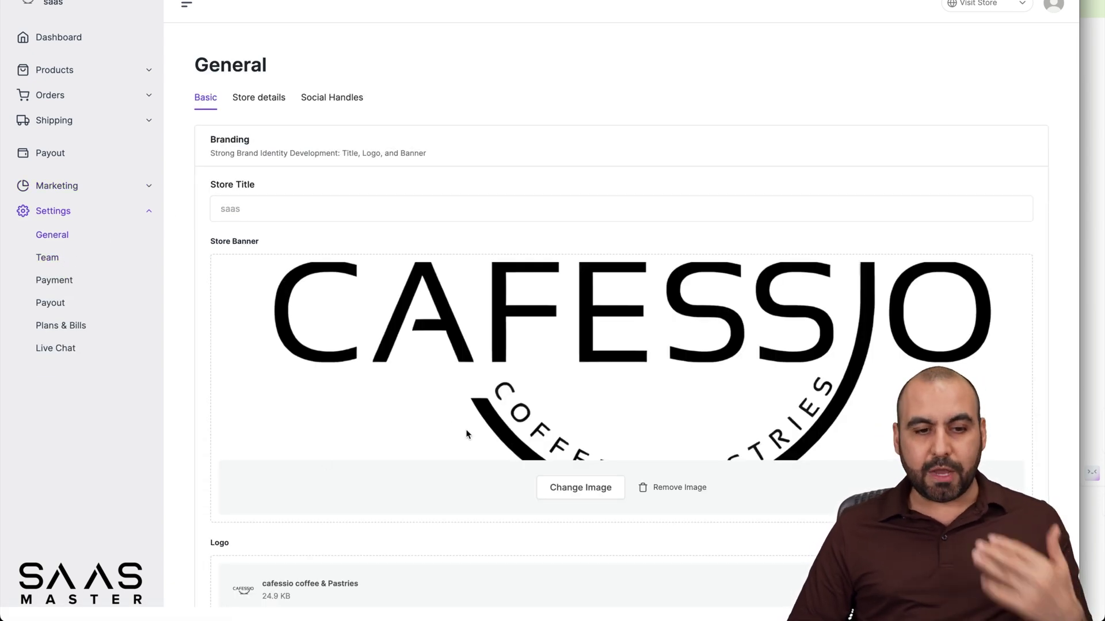
pyautogui.scroll(-6, 408, 385)
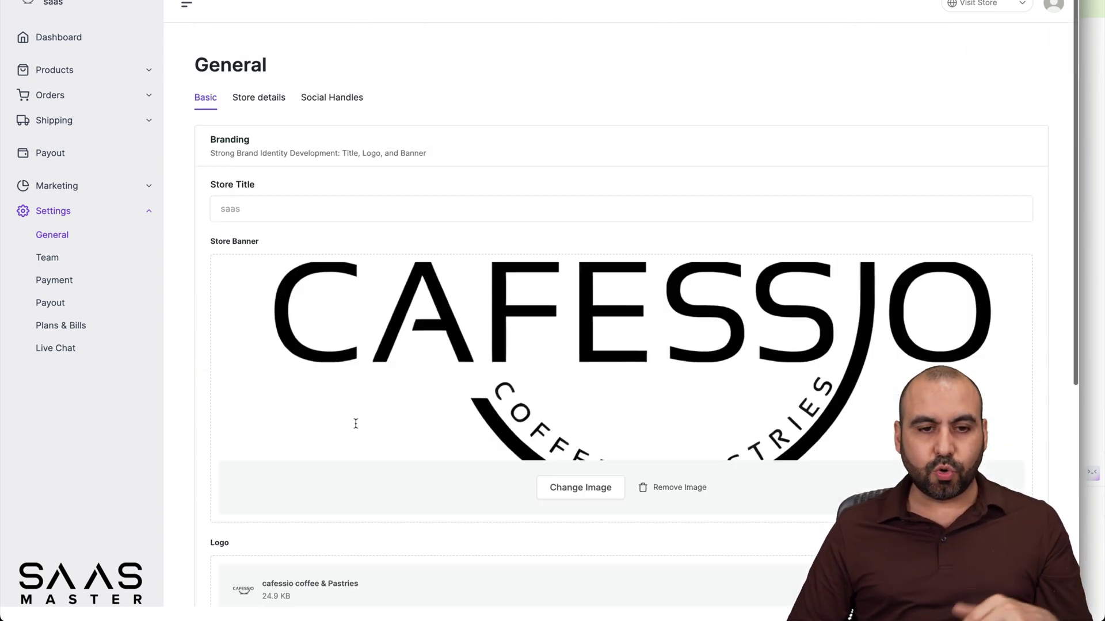
pyautogui.scroll(6, 355, 424)
pyautogui.click(246, 103)
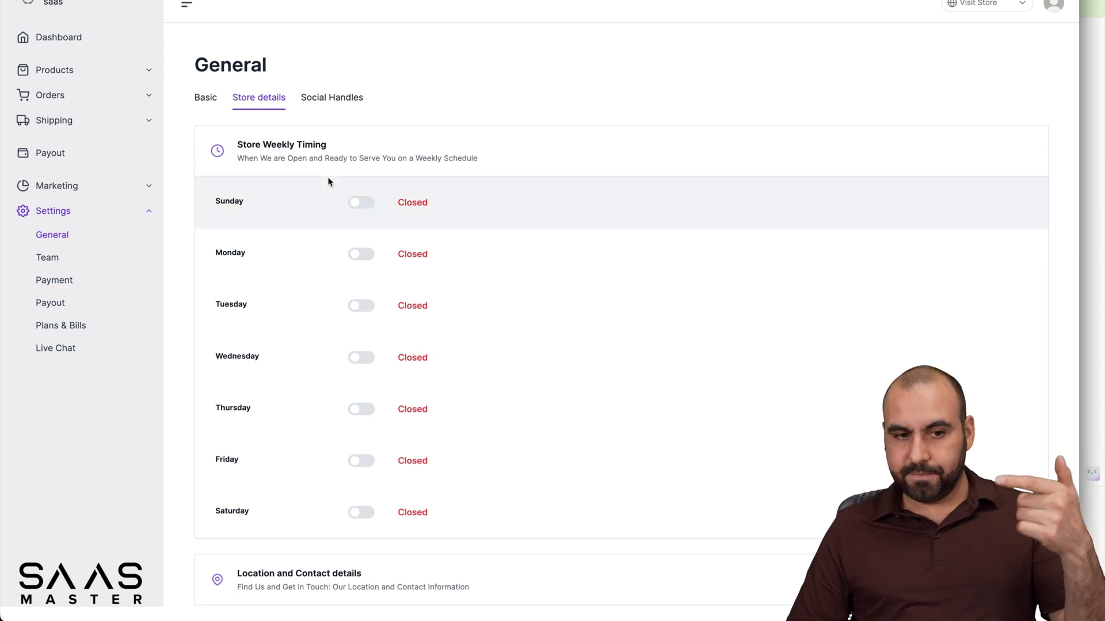
pyautogui.click(364, 206)
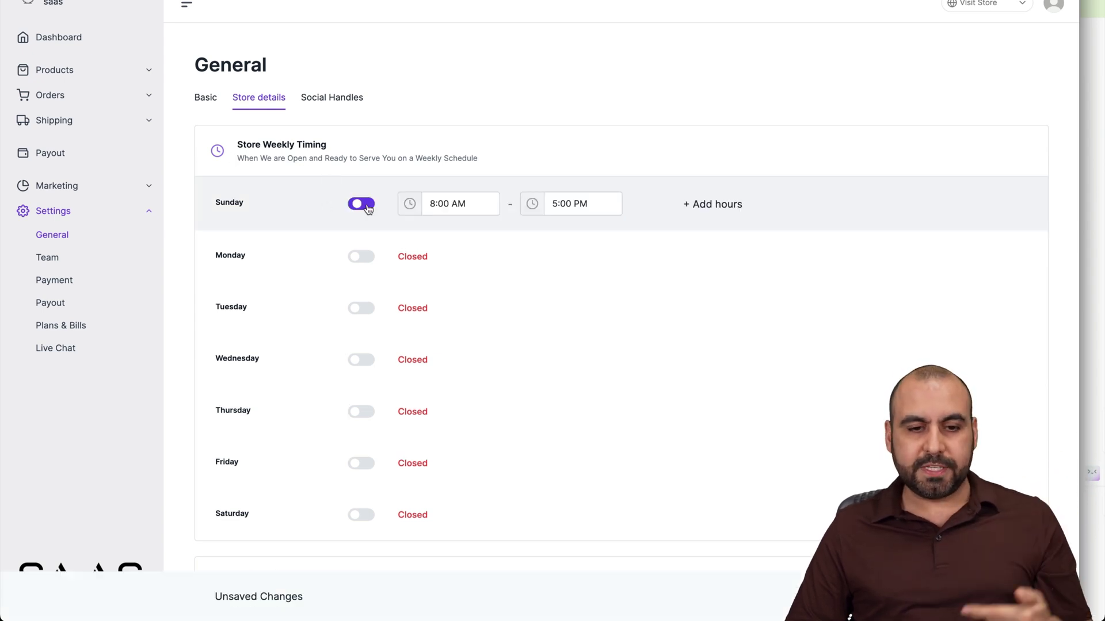
pyautogui.click(355, 208)
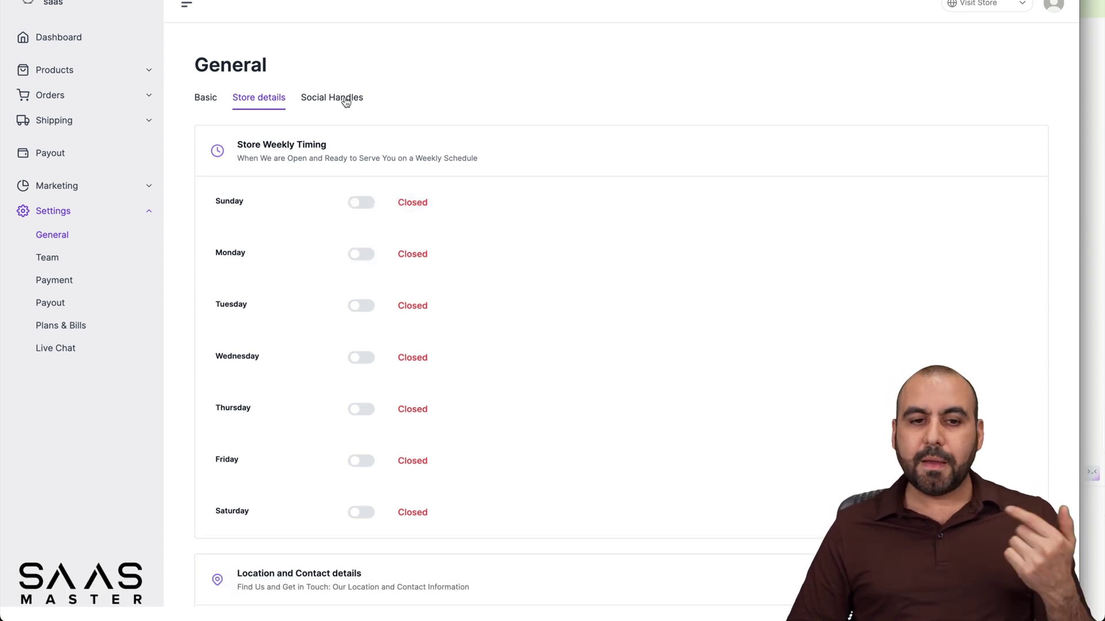
pyautogui.click(345, 99)
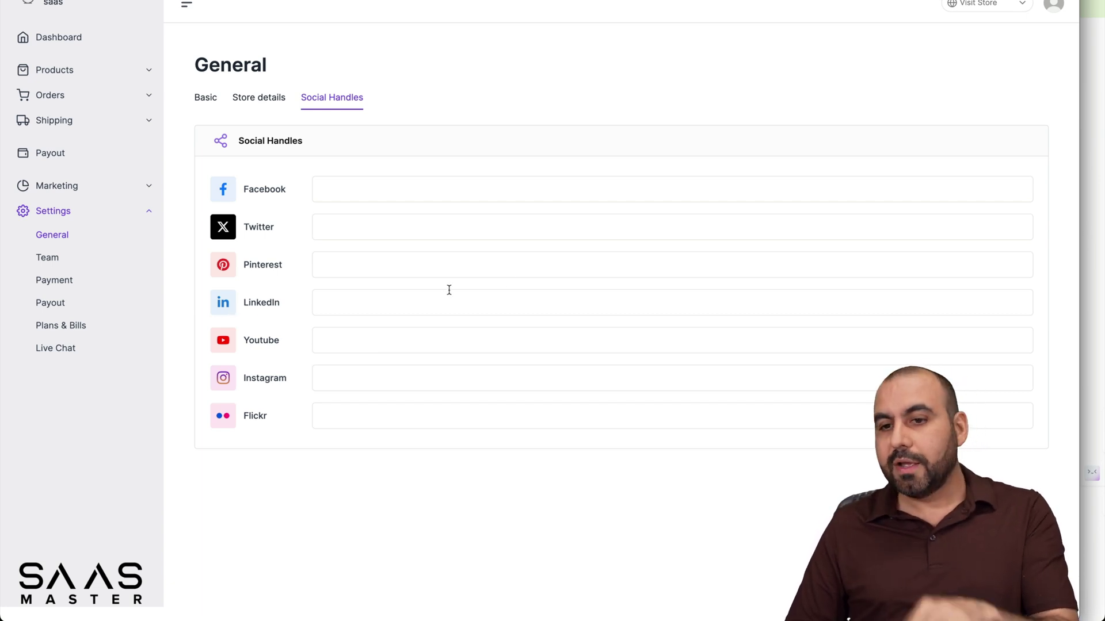
# - Bring the storefront window forward, return to settings, and open the Team members list
pyautogui.click(1094, 110)
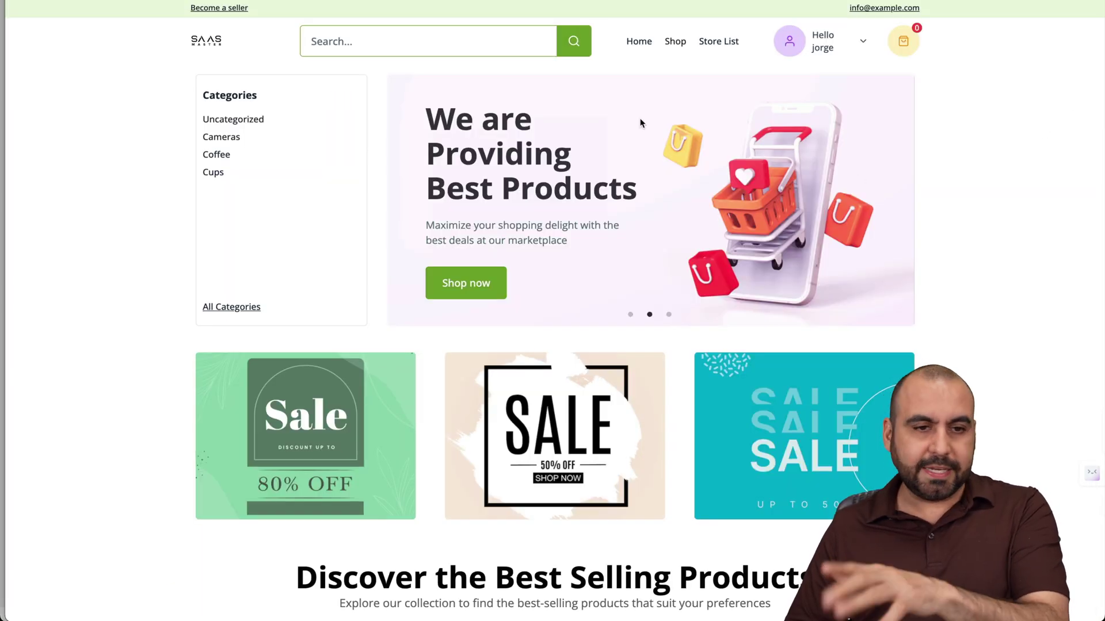
pyautogui.click(3, 149)
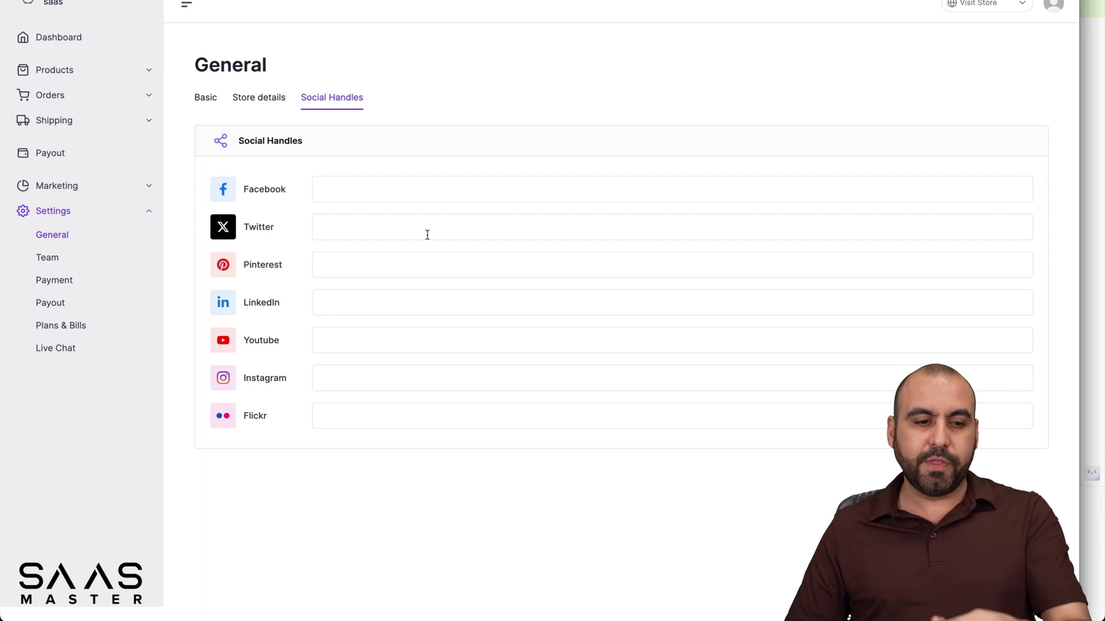
pyautogui.click(48, 258)
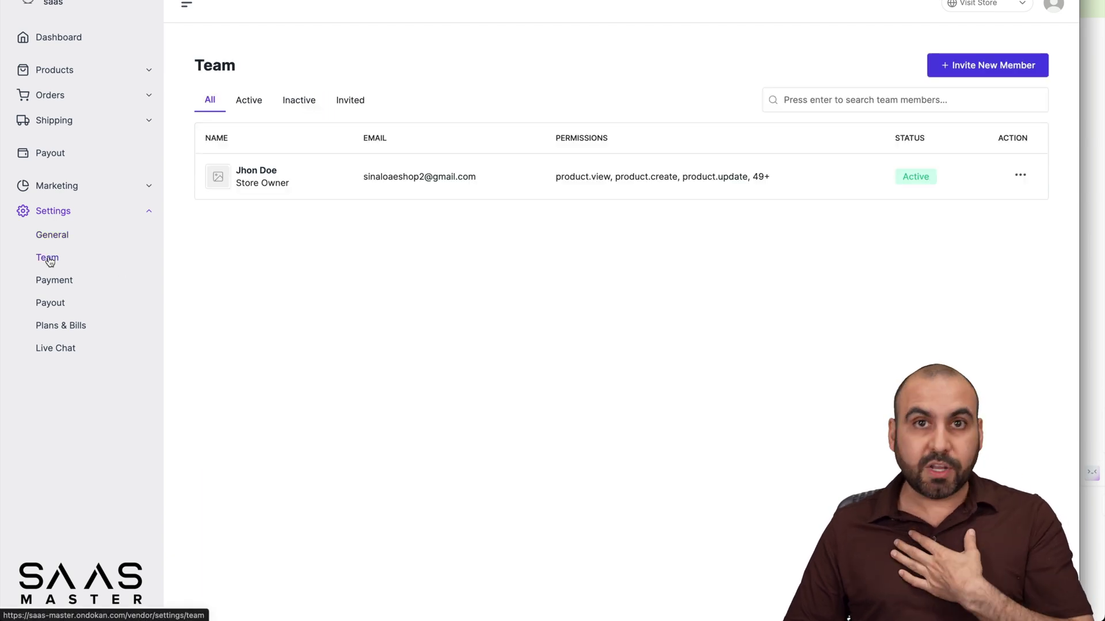
# - View Payment settings and Payout settings with PayPal as default, then return to the dashboard
pyautogui.click(65, 285)
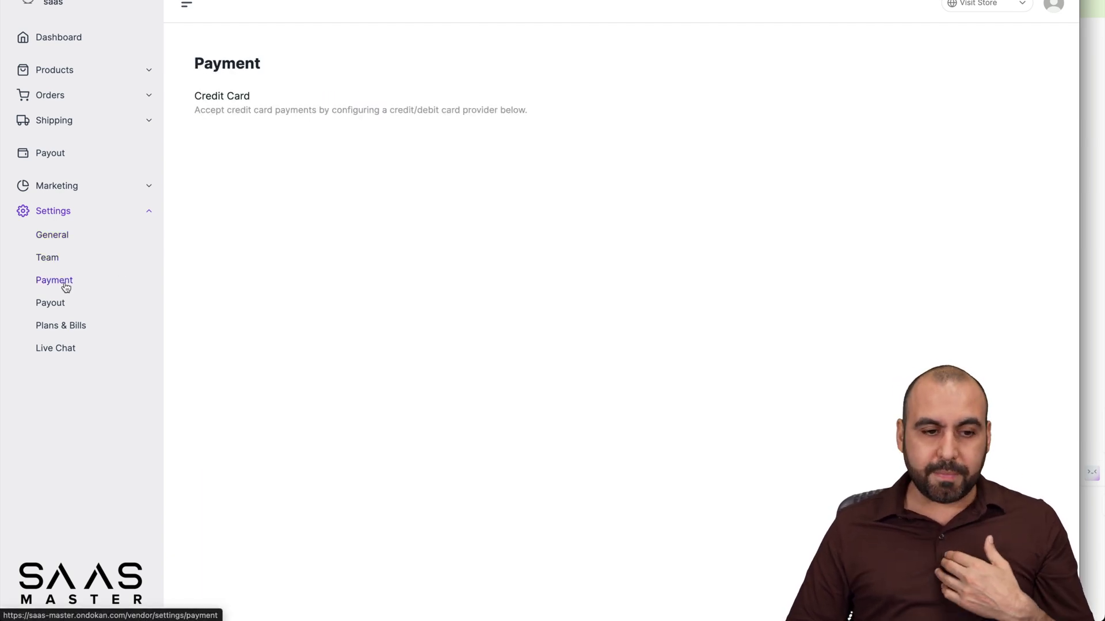
pyautogui.click(56, 306)
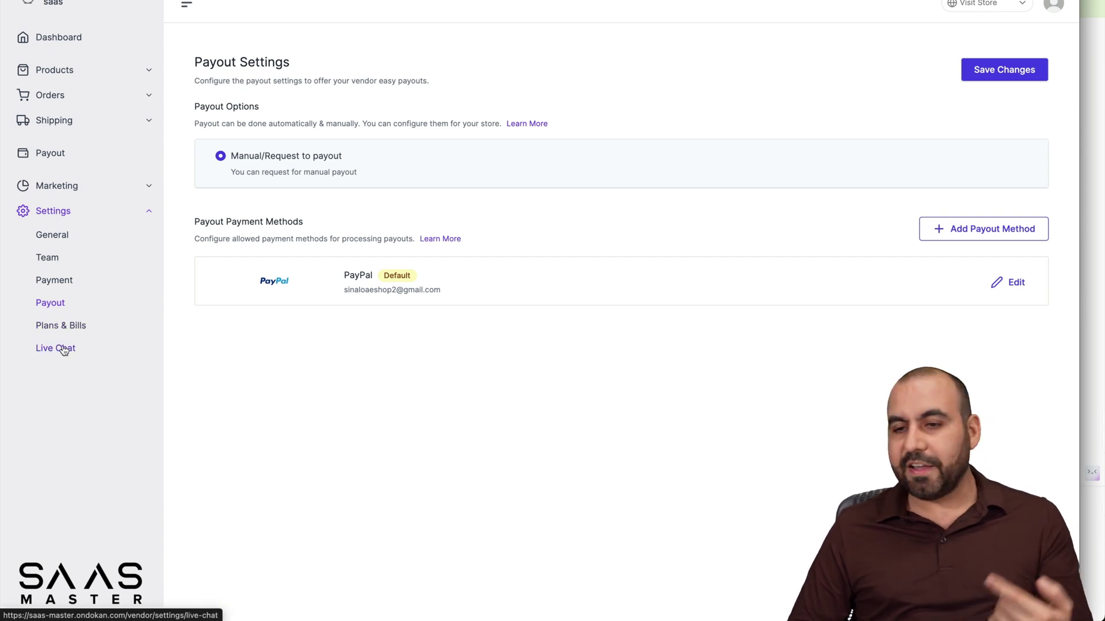
pyautogui.scroll(2, 71, 175)
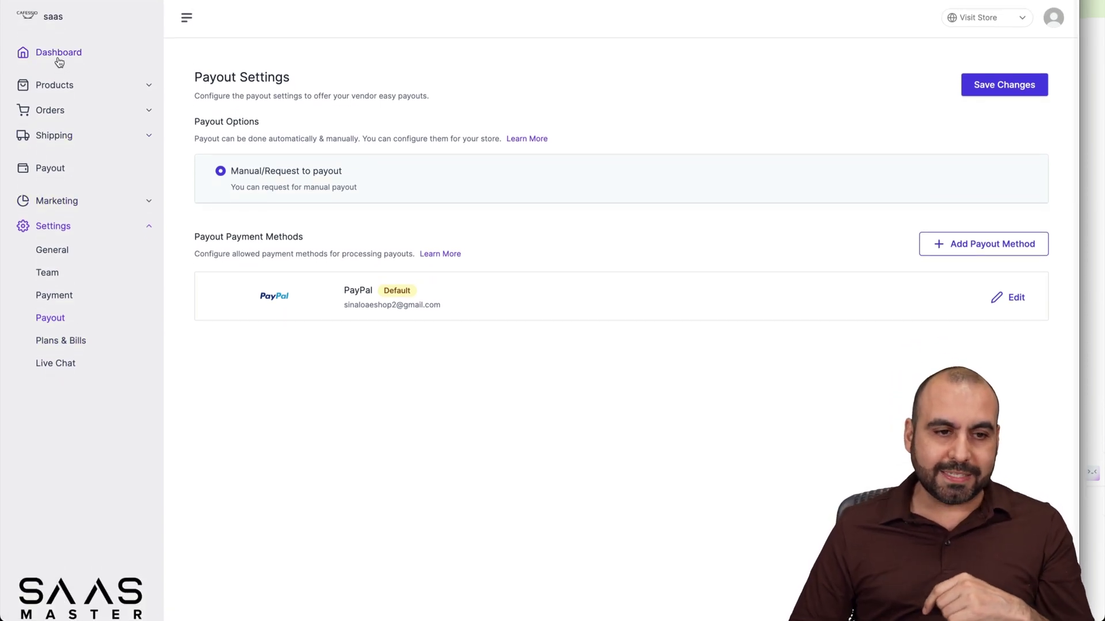
pyautogui.click(59, 52)
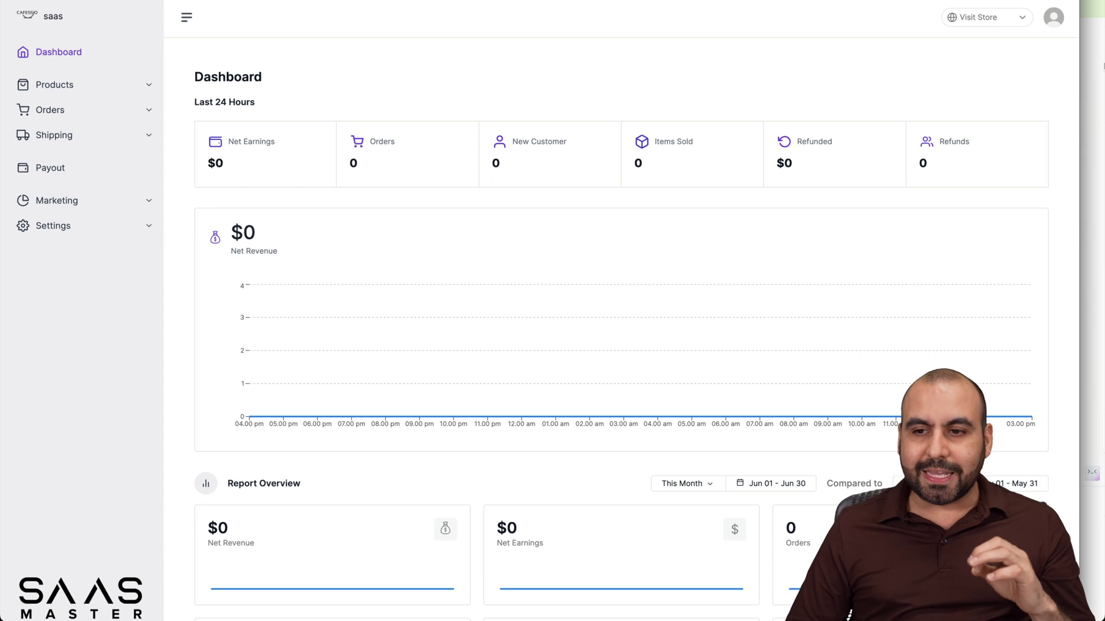